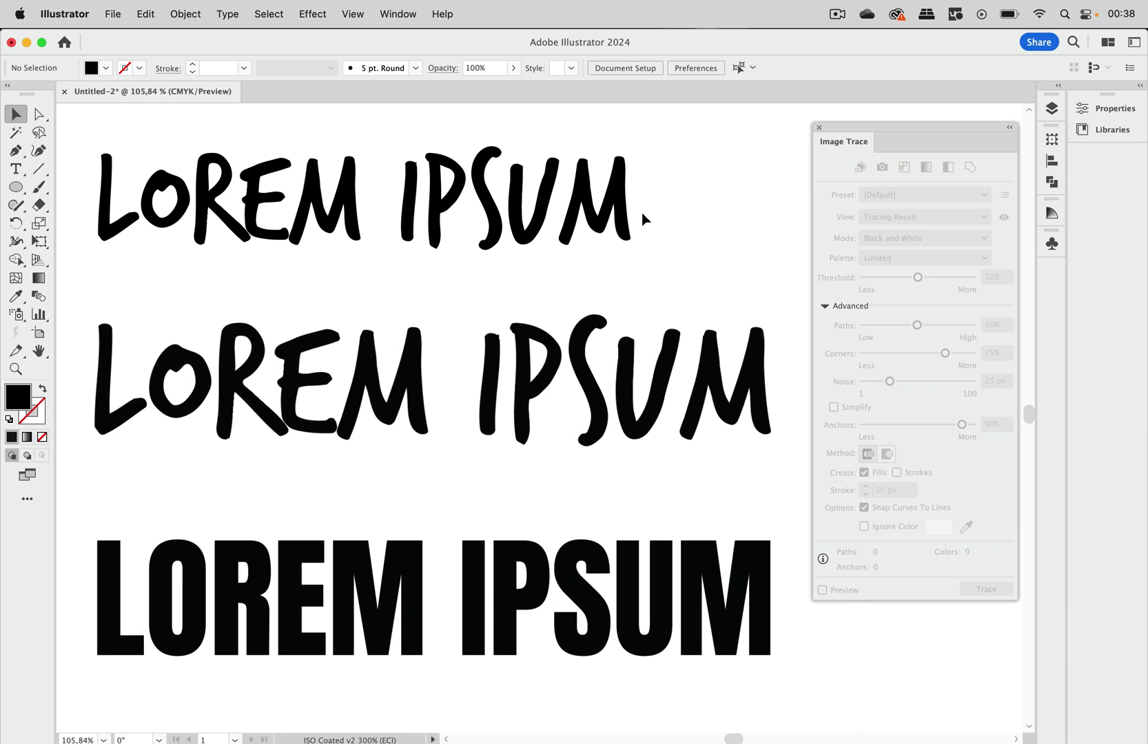
# - Inspect the top LOREM IPSUM text by editing it and selecting the word IPSUM
pyautogui.click(627, 222)
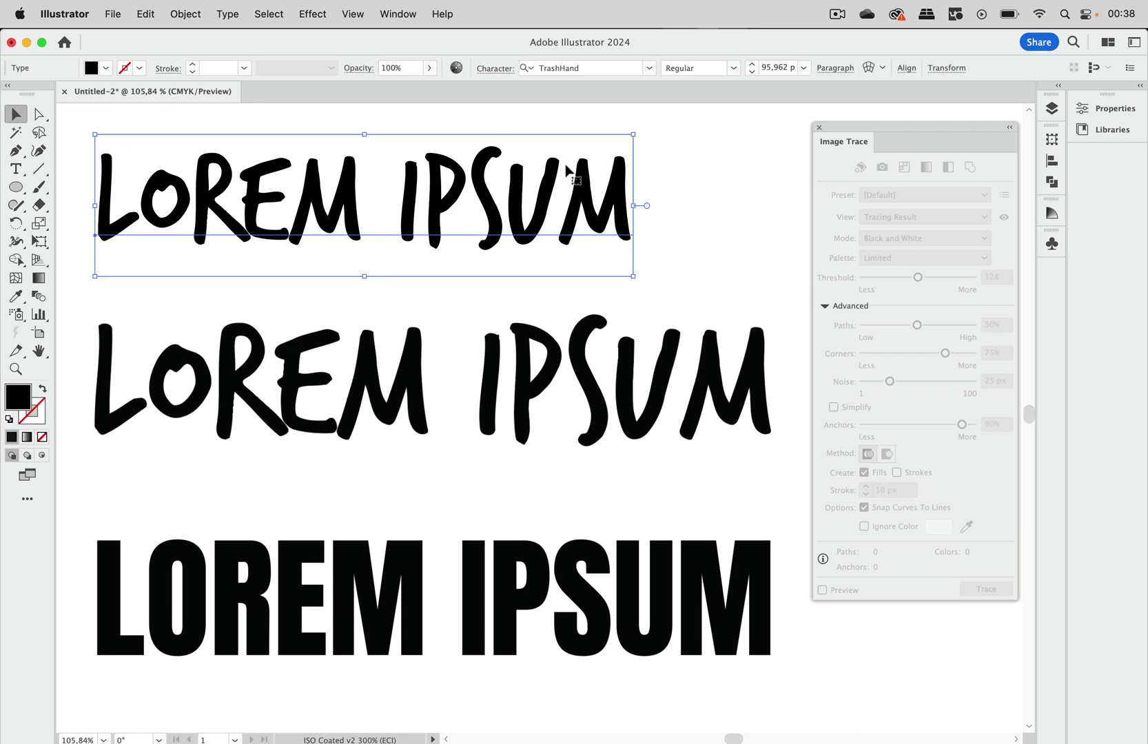
pyautogui.doubleClick(531, 212)
pyautogui.moveTo(407, 190); pyautogui.dragTo(607, 205)
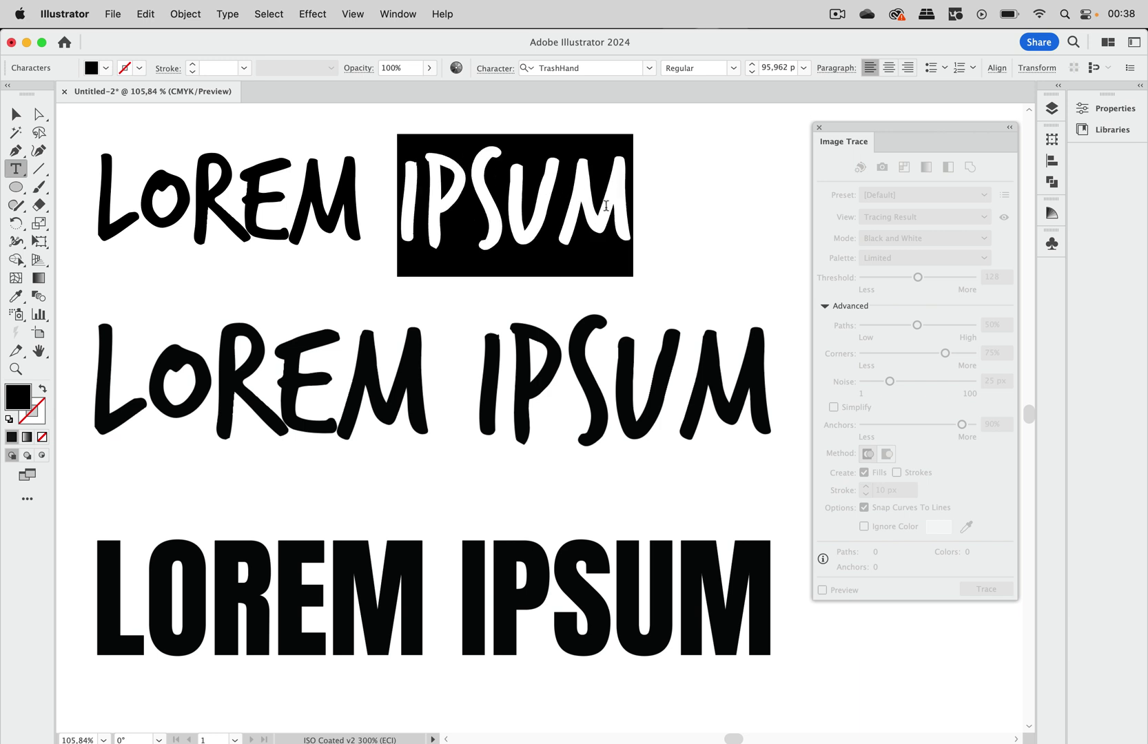
pyautogui.click(18, 114)
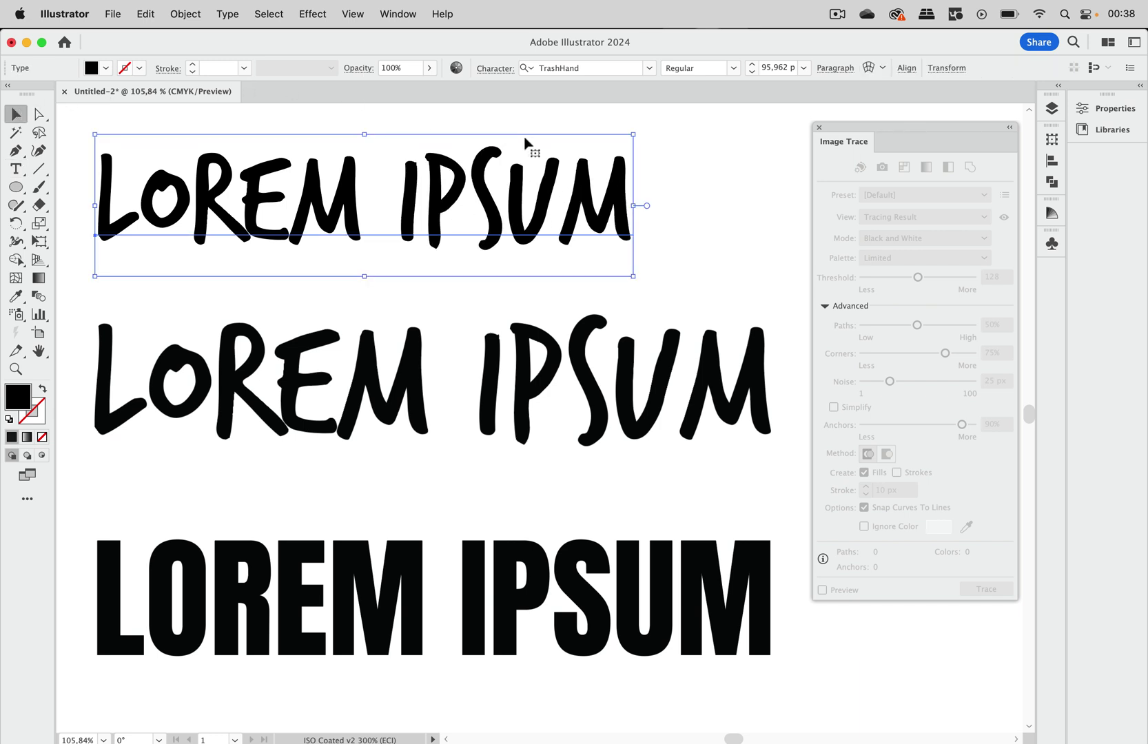
pyautogui.click(729, 201)
pyautogui.click(604, 206)
# - Browse the Object menu commands without choosing one
pyautogui.click(190, 18)
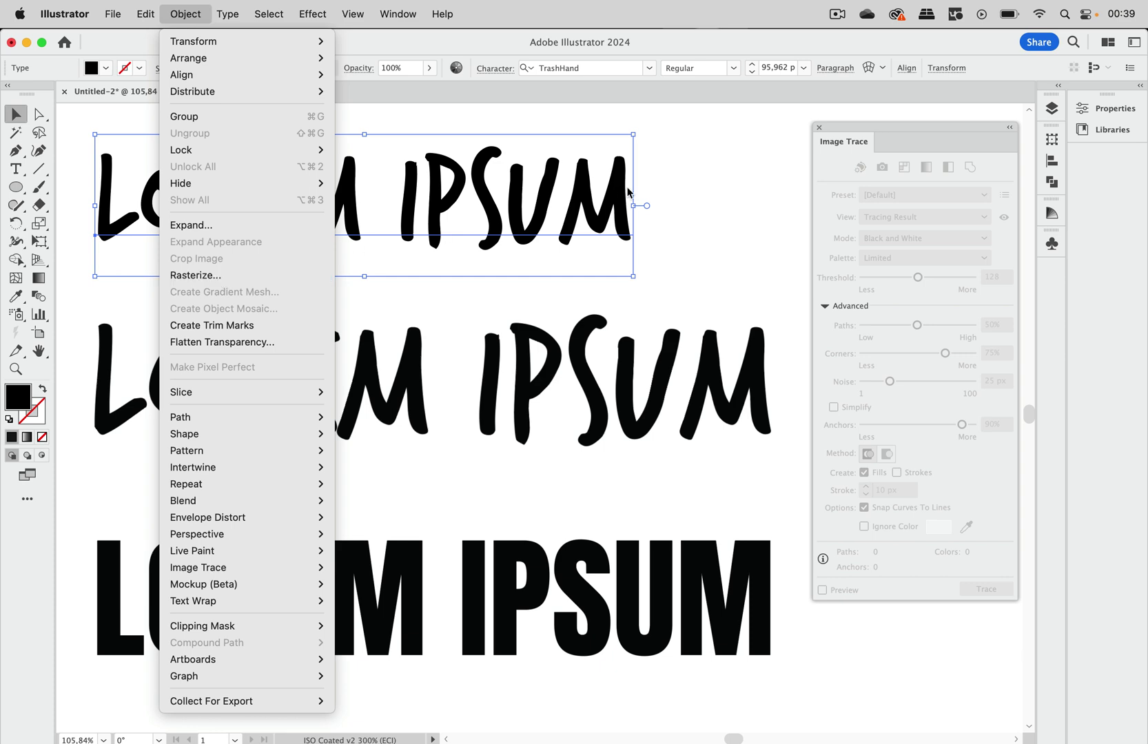
pyautogui.click(730, 192)
pyautogui.scroll(-3, 671, 269)
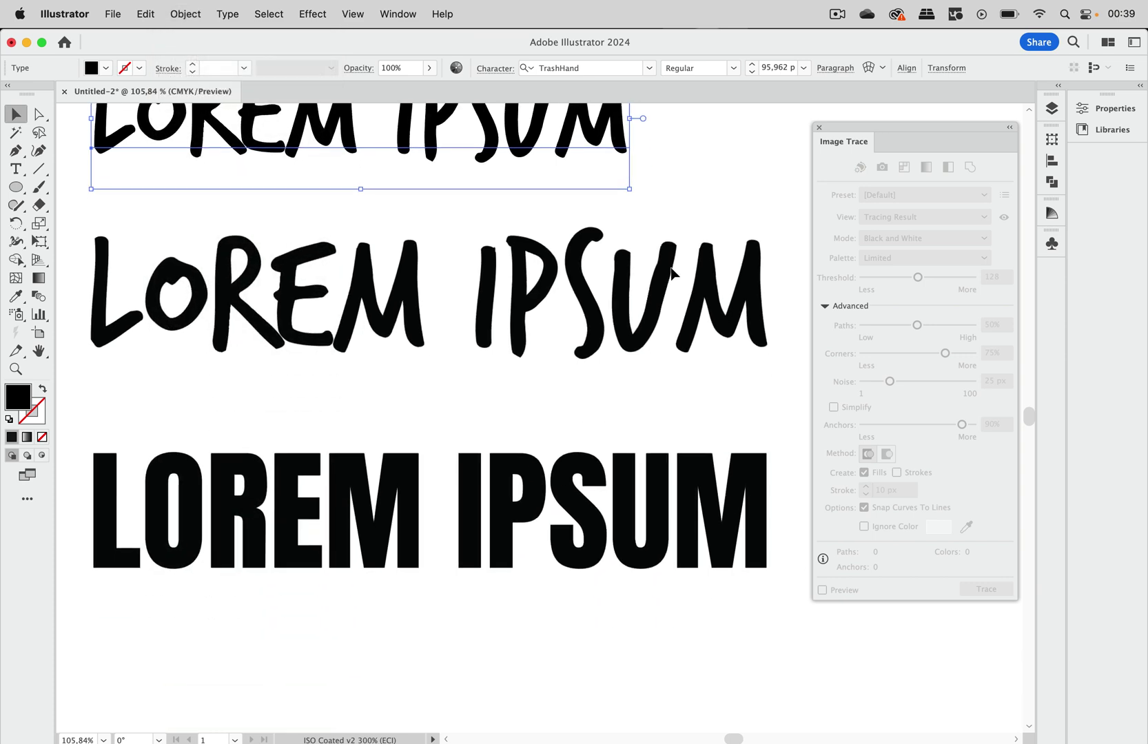
pyautogui.scroll(3, 672, 273)
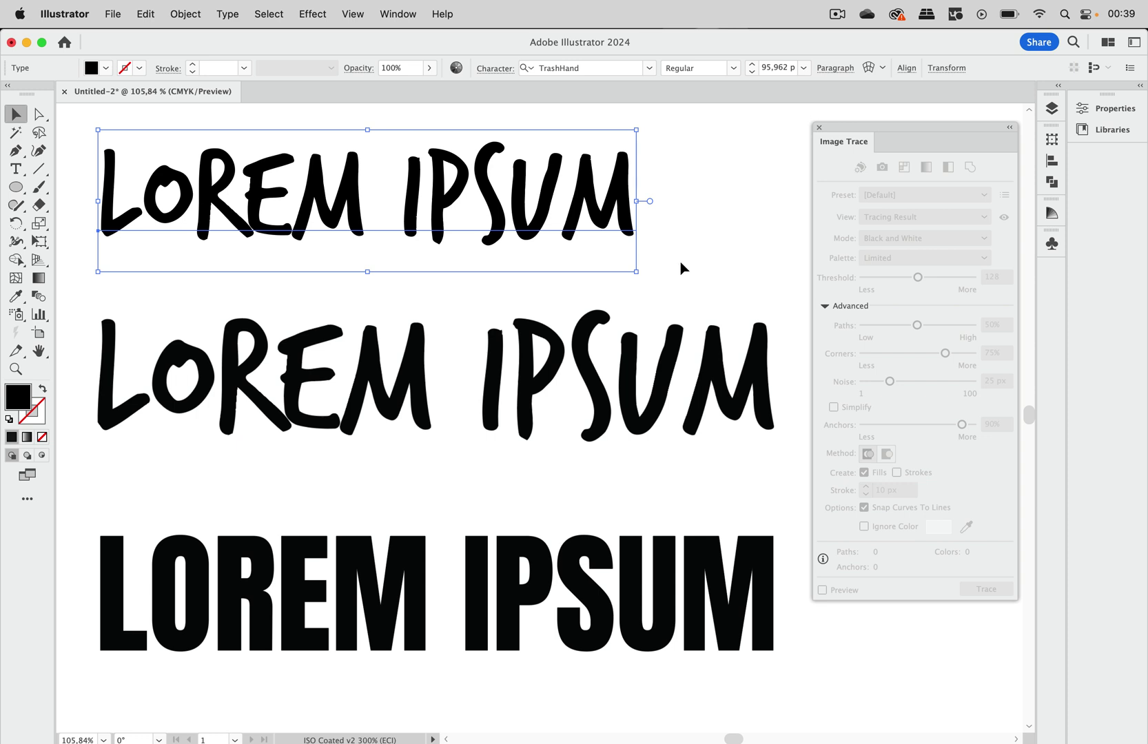
# - Deselect the text and select the hand-lettered LOREM IPSUM image further down
pyautogui.click(698, 254)
pyautogui.scroll(-5, 698, 254)
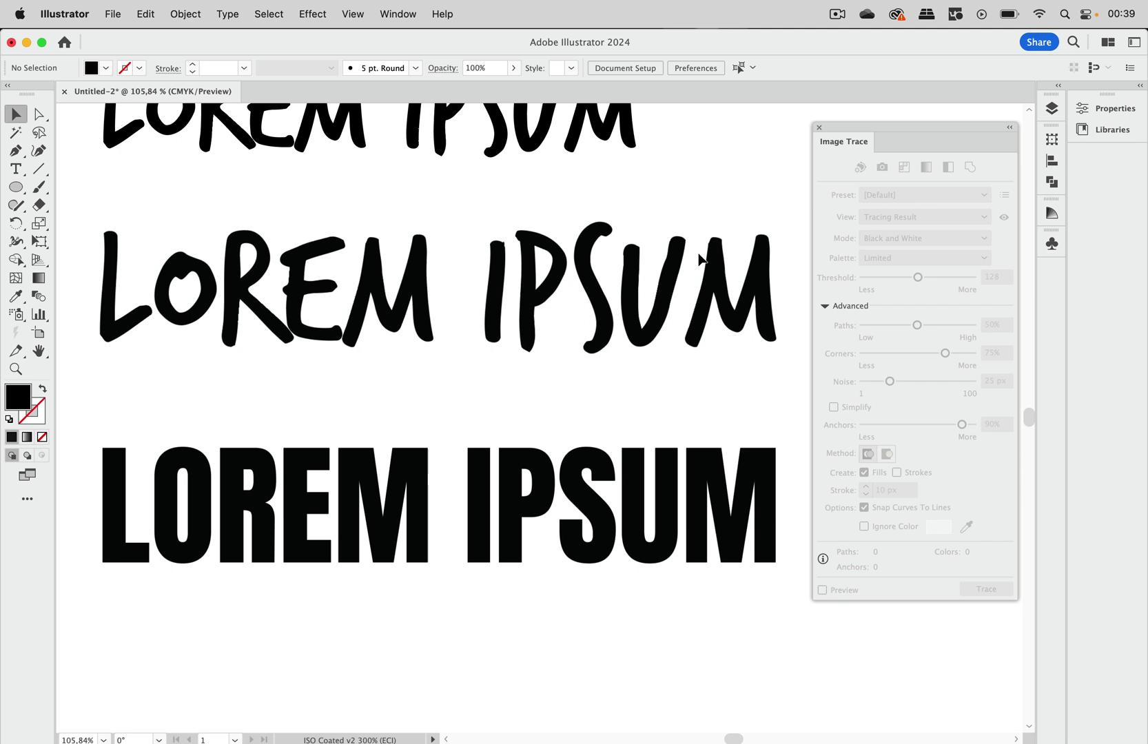
pyautogui.scroll(-2, 698, 254)
pyautogui.scroll(-1, 698, 254)
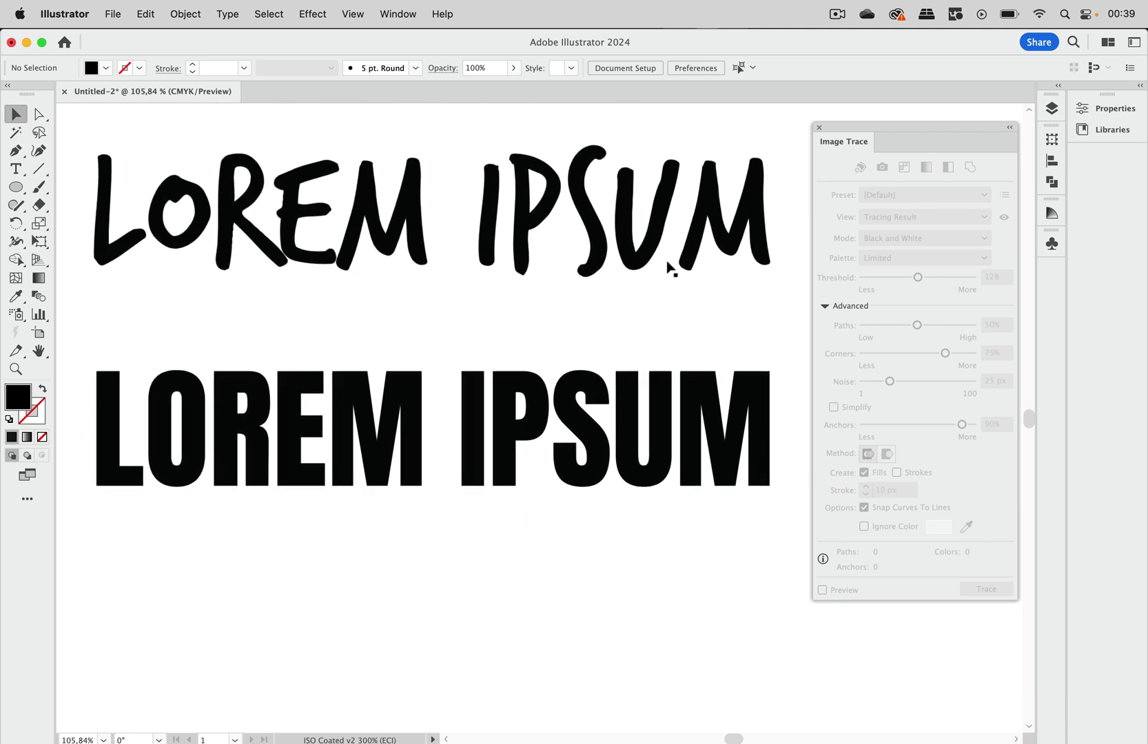
pyautogui.click(632, 260)
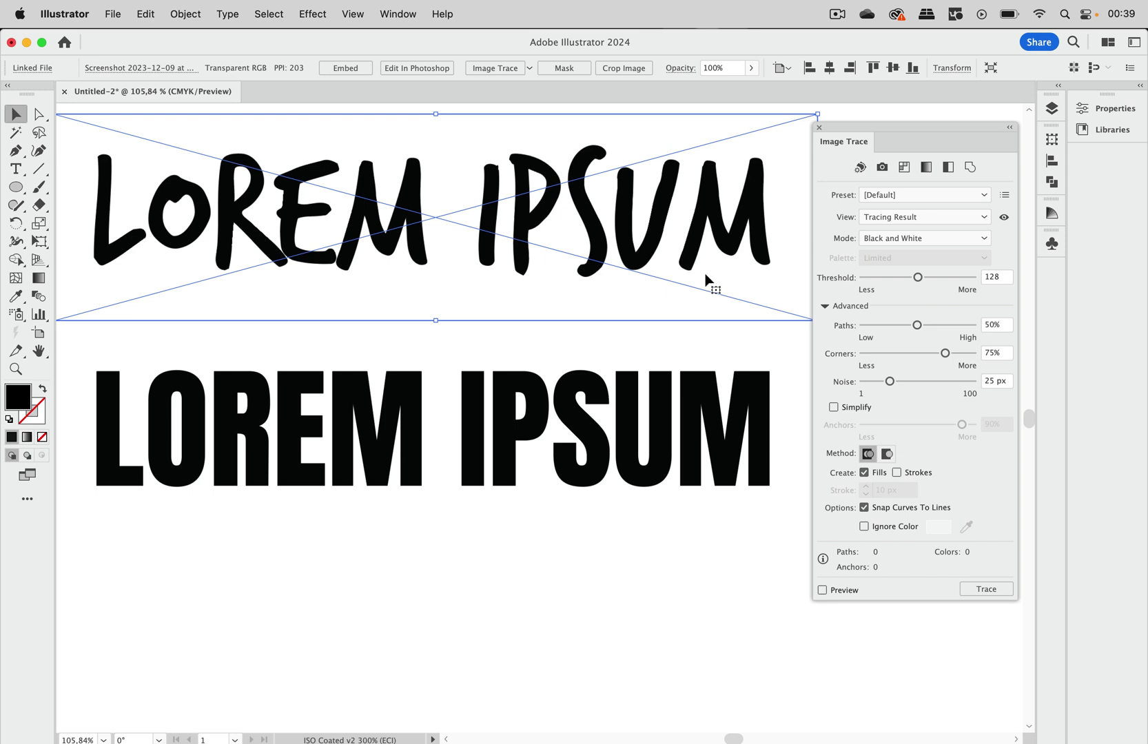
# - Trace the hand-lettered image with the Outline preset and compare it to the source
pyautogui.click(971, 166)
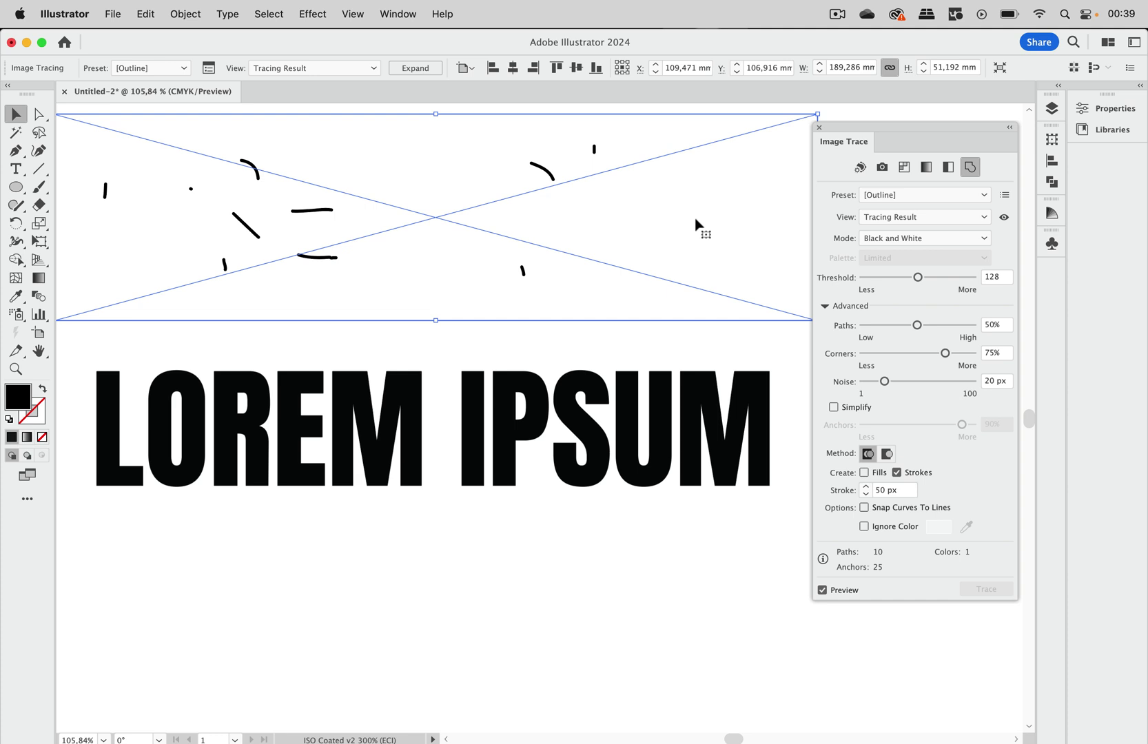
pyautogui.click(1004, 218)
# - Raise the hand-lettering trace's stroke width to 100 px and inspect the letters
pyautogui.click(909, 492)
pyautogui.write('100')
pyautogui.press('Return')
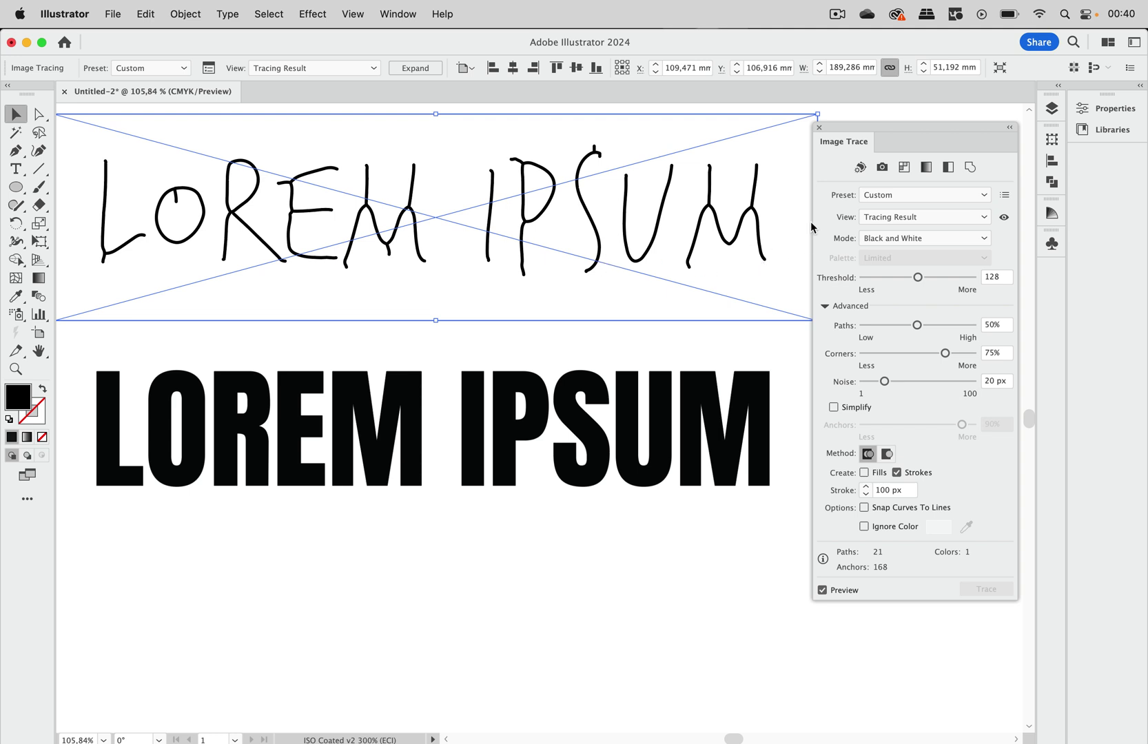
pyautogui.scroll(5, 367, 245)
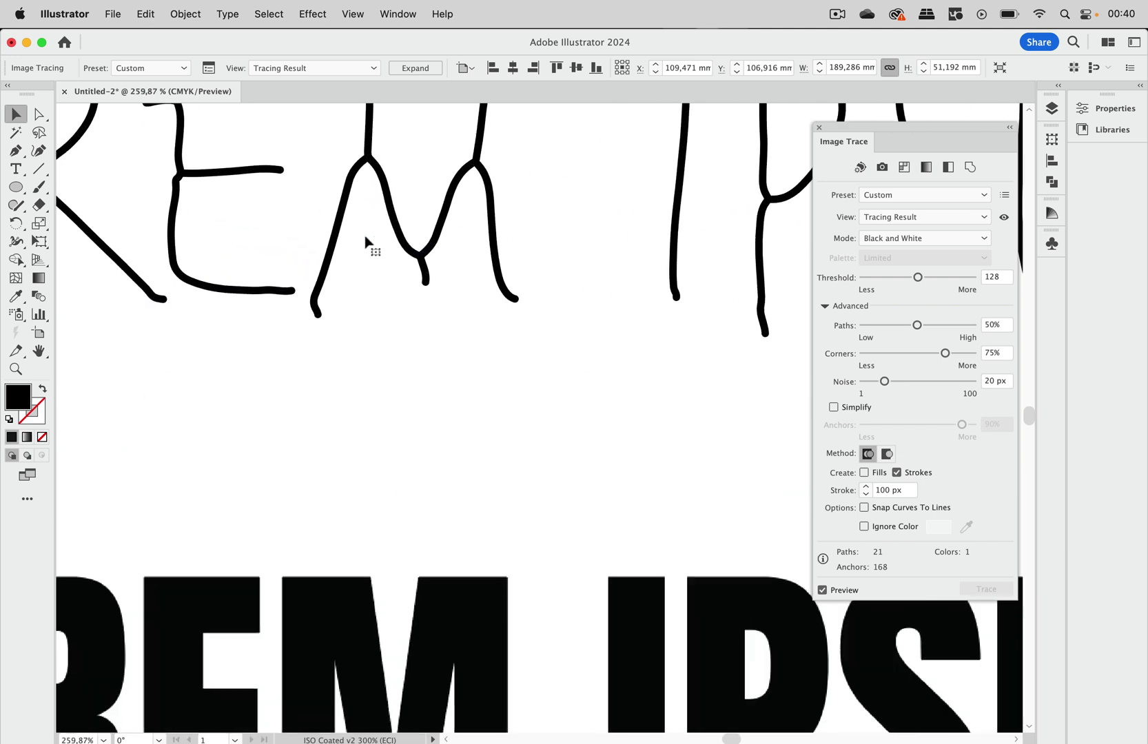
pyautogui.scroll(3, 366, 239)
pyautogui.scroll(2, 403, 250)
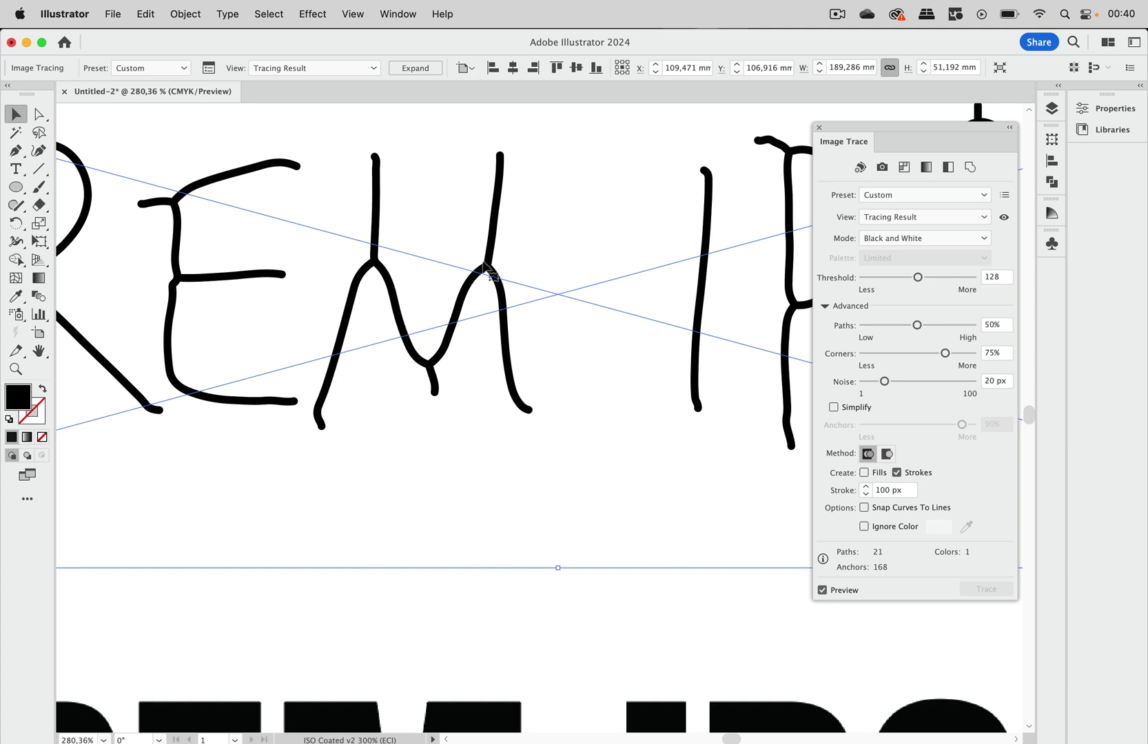
pyautogui.scroll(-3, 441, 276)
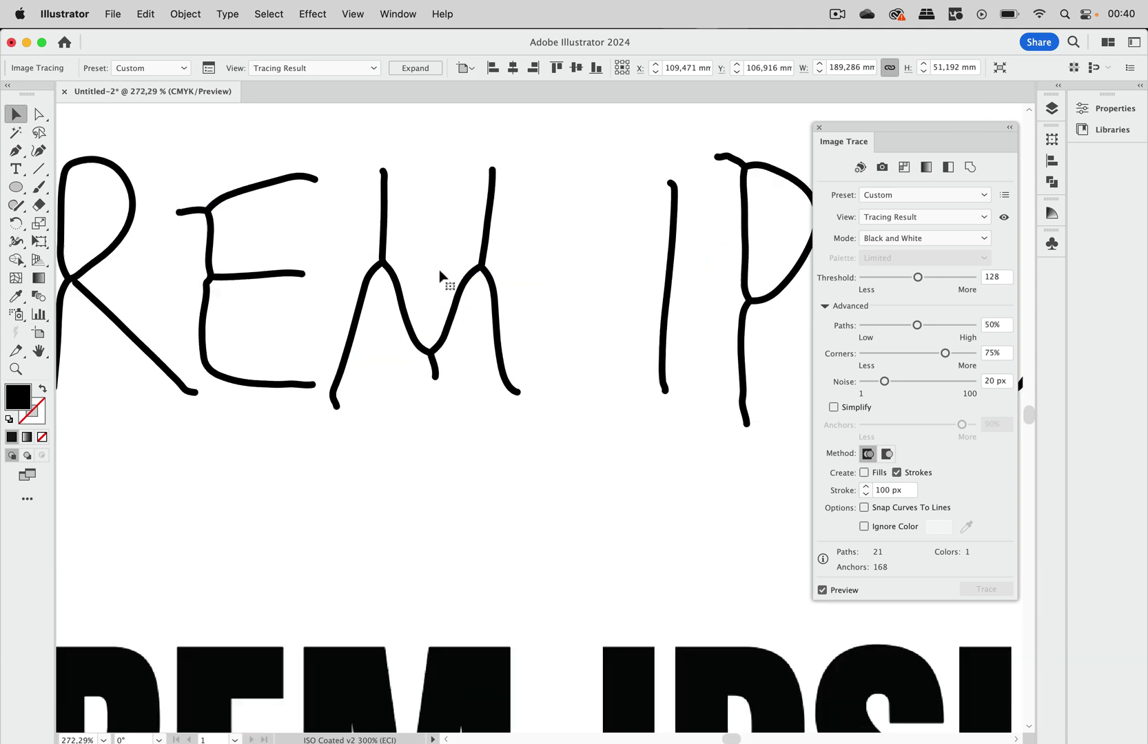
pyautogui.scroll(-3, 440, 273)
pyautogui.scroll(-2, 439, 274)
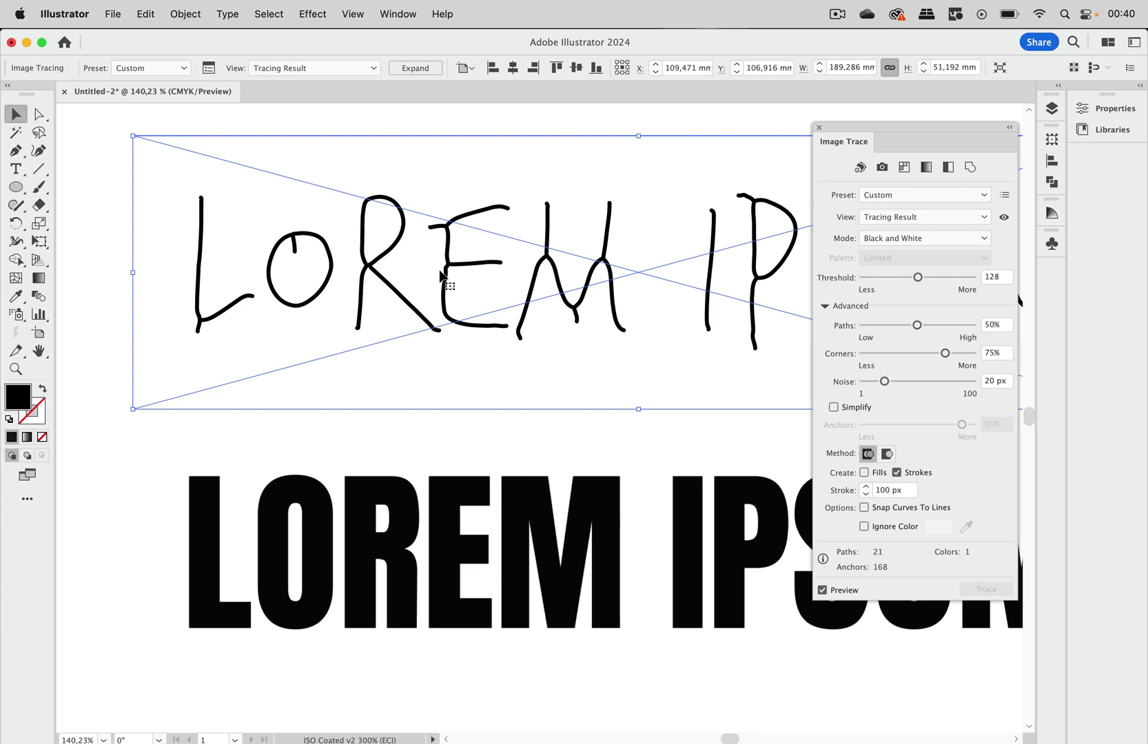
pyautogui.hscroll(1, 502, 308)
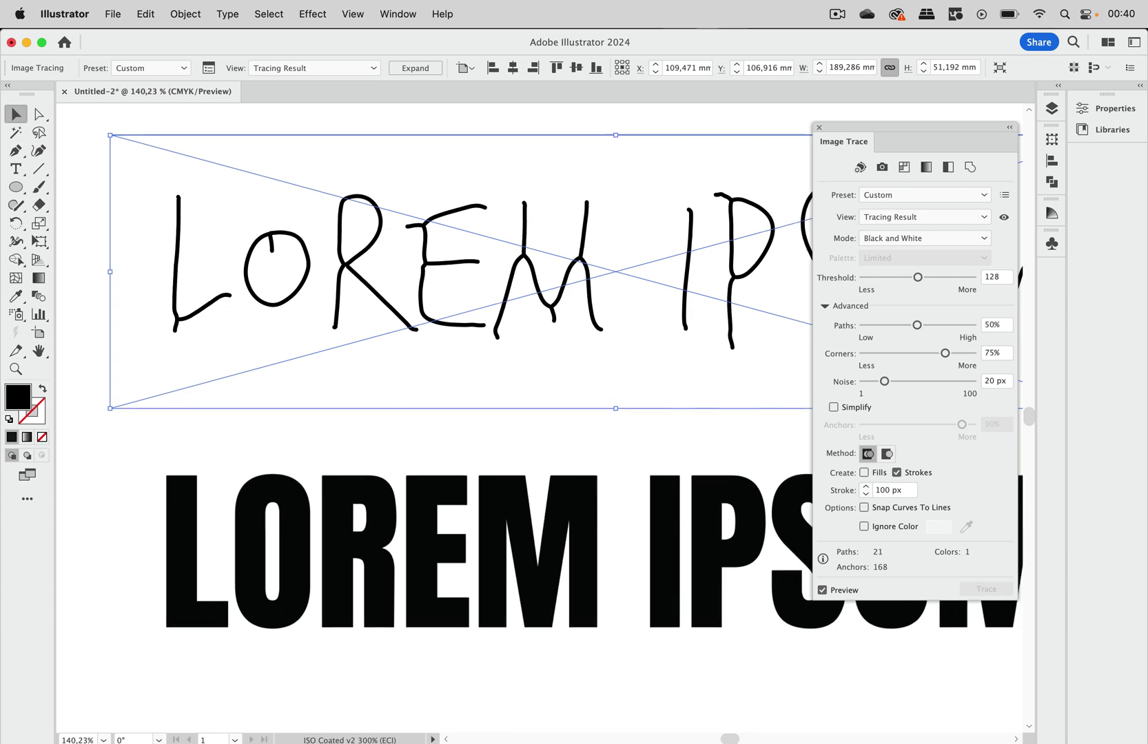
pyautogui.hscroll(5, 502, 308)
pyautogui.hscroll(2, 502, 308)
pyautogui.hscroll(-4, 502, 308)
pyautogui.hscroll(-1, 501, 308)
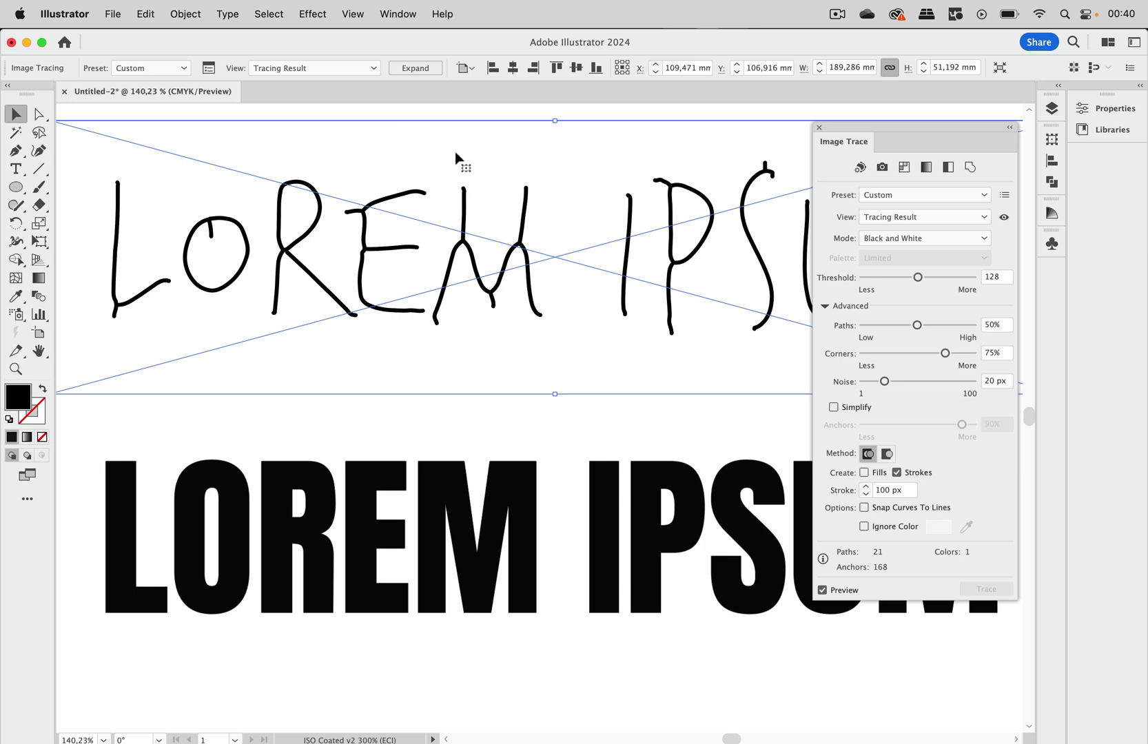
# - Expand the handwriting trace into editable paths and select a letter path
pyautogui.click(416, 68)
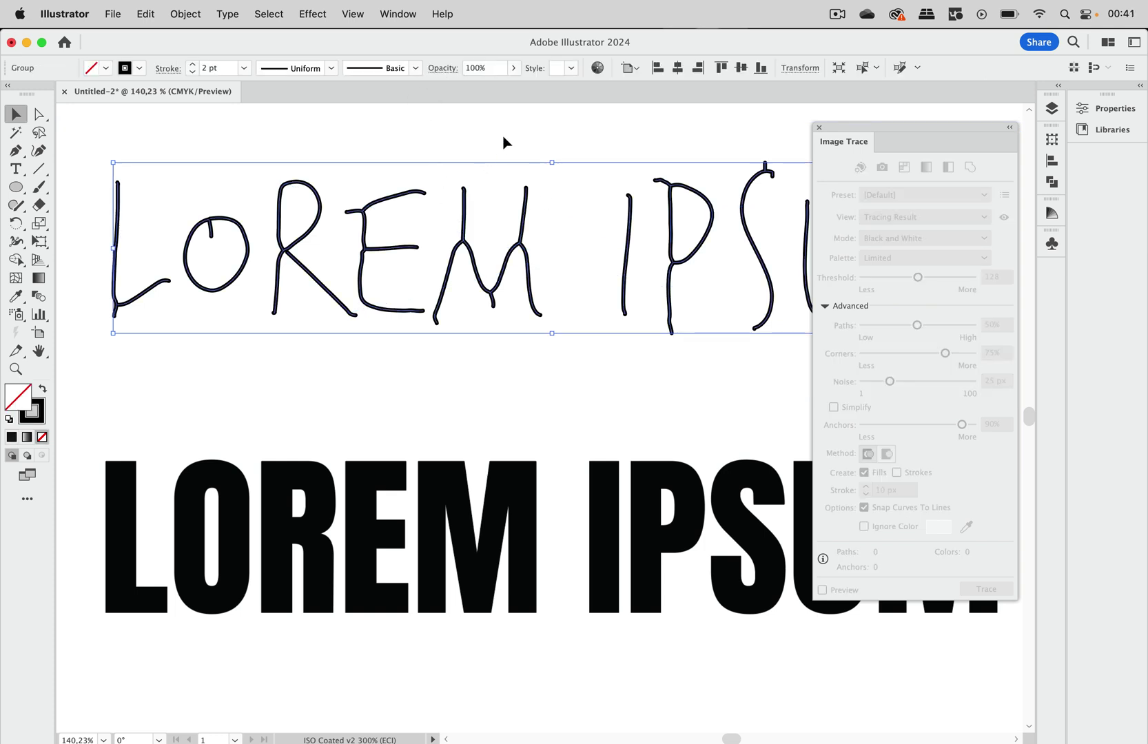
pyautogui.click(222, 140)
pyautogui.click(461, 172)
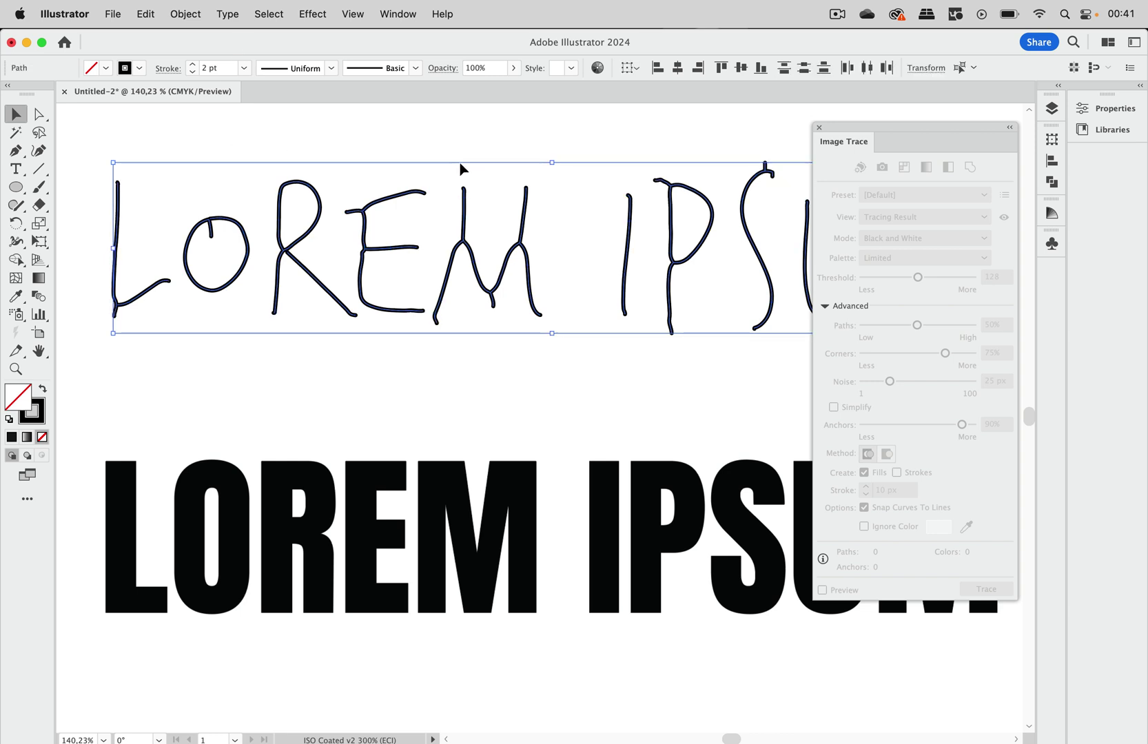
pyautogui.click(492, 149)
# - Drag the M's strokes to test editing, then undo to restore its shape
pyautogui.moveTo(467, 202)
pyautogui.mouseDown()
pyautogui.moveTo(487, 189)
pyautogui.moveTo(543, 195)
pyautogui.mouseUp()
pyautogui.click(485, 190)
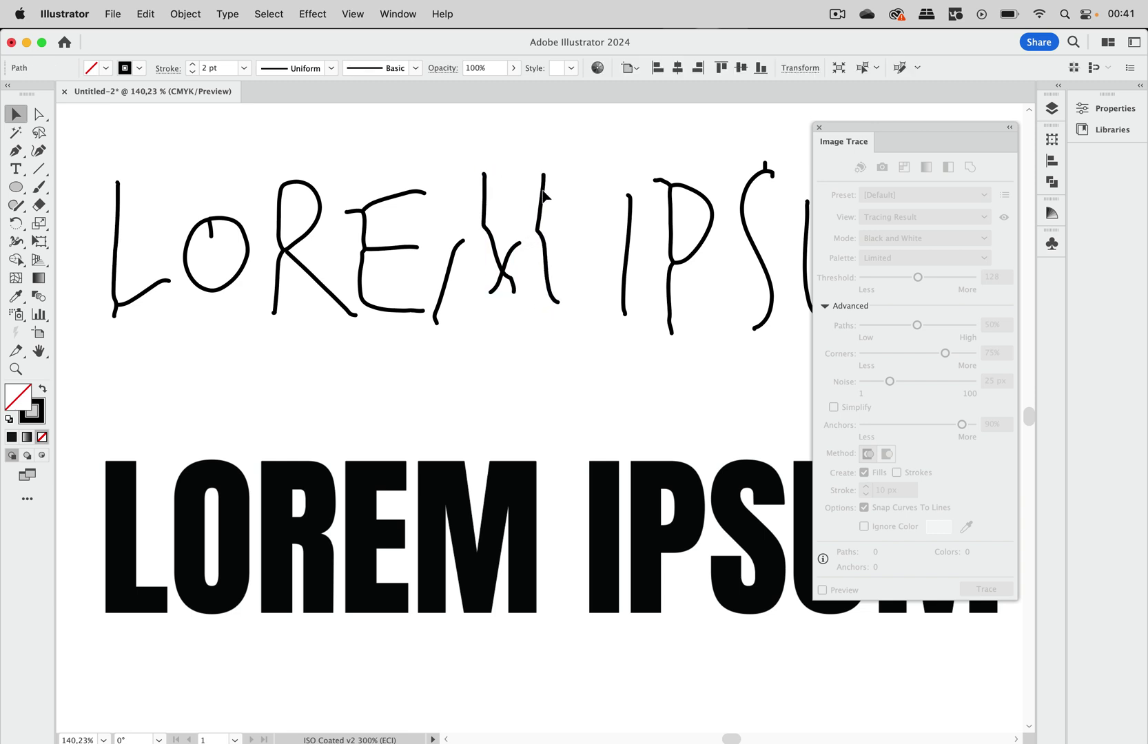
pyautogui.click(543, 195)
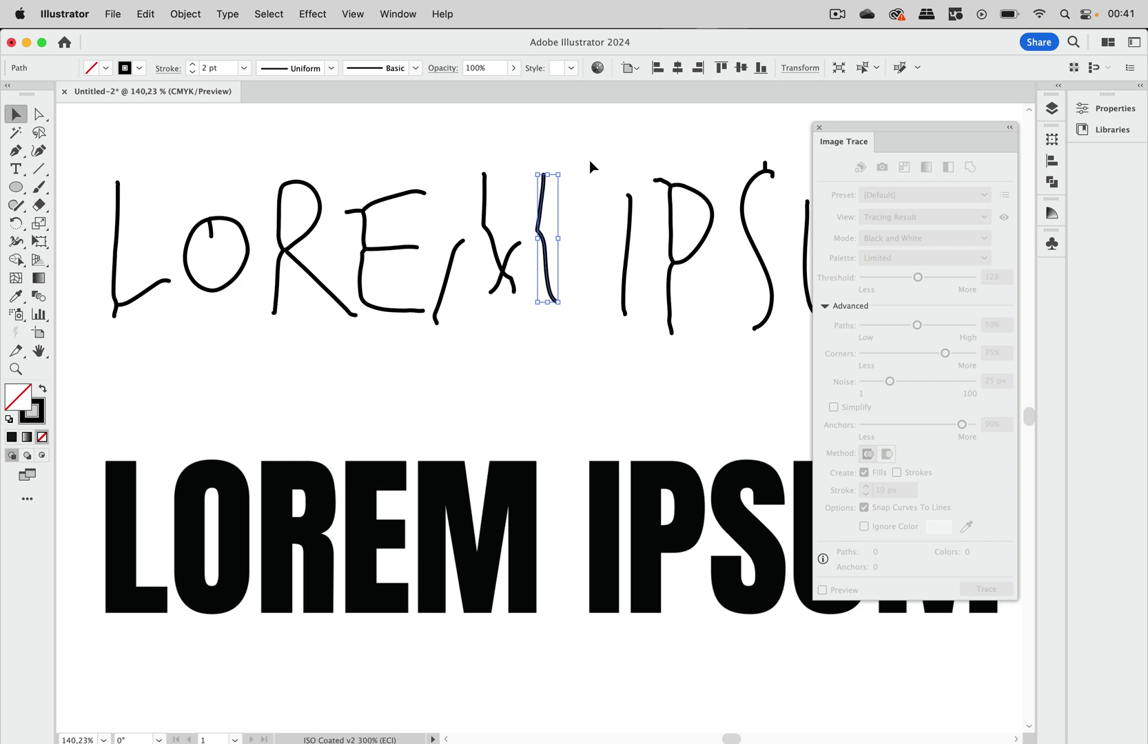
pyautogui.press('cmd+z')
pyautogui.press('cmd+z')
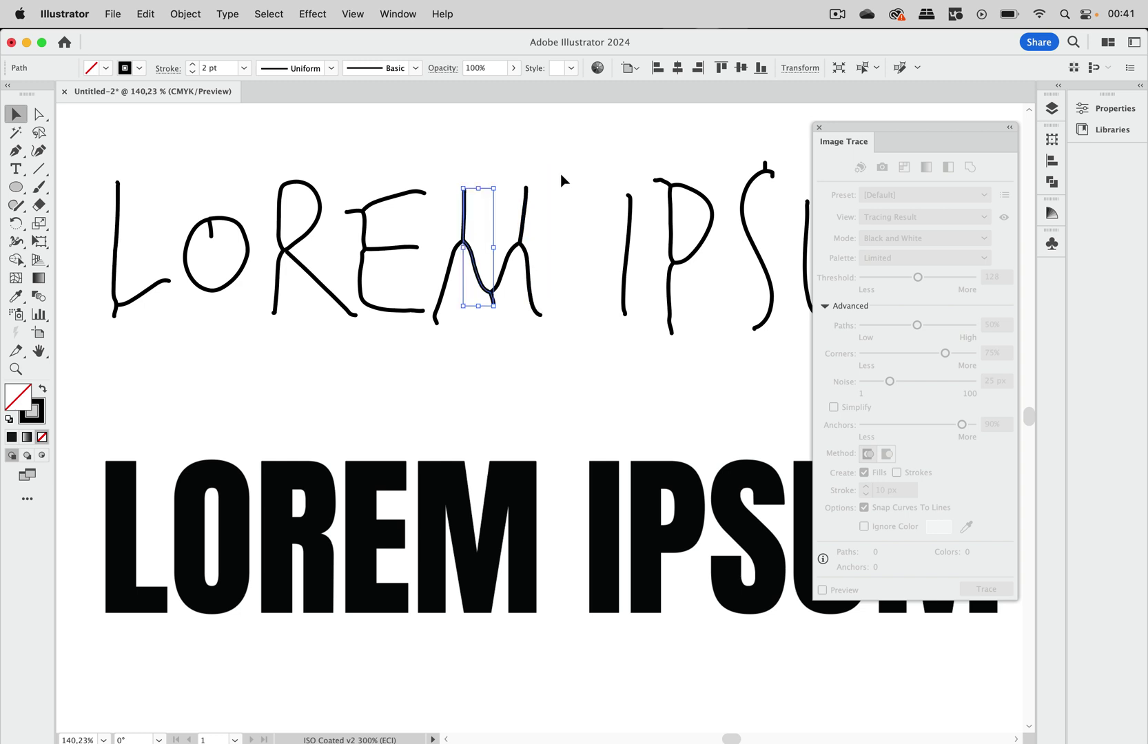
pyautogui.press('cmd+z')
# - Trace the bold LOREM IPSUM image with the Outline preset
pyautogui.click(475, 534)
pyautogui.scroll(-3, 475, 534)
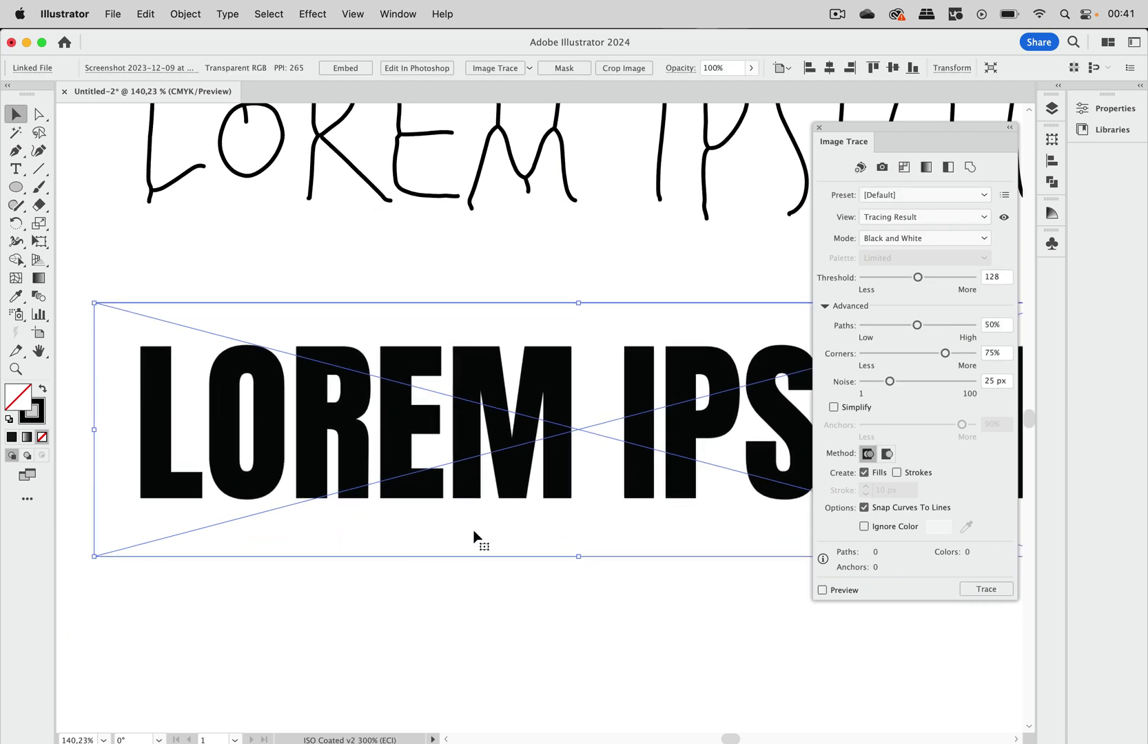
pyautogui.scroll(-2, 475, 534)
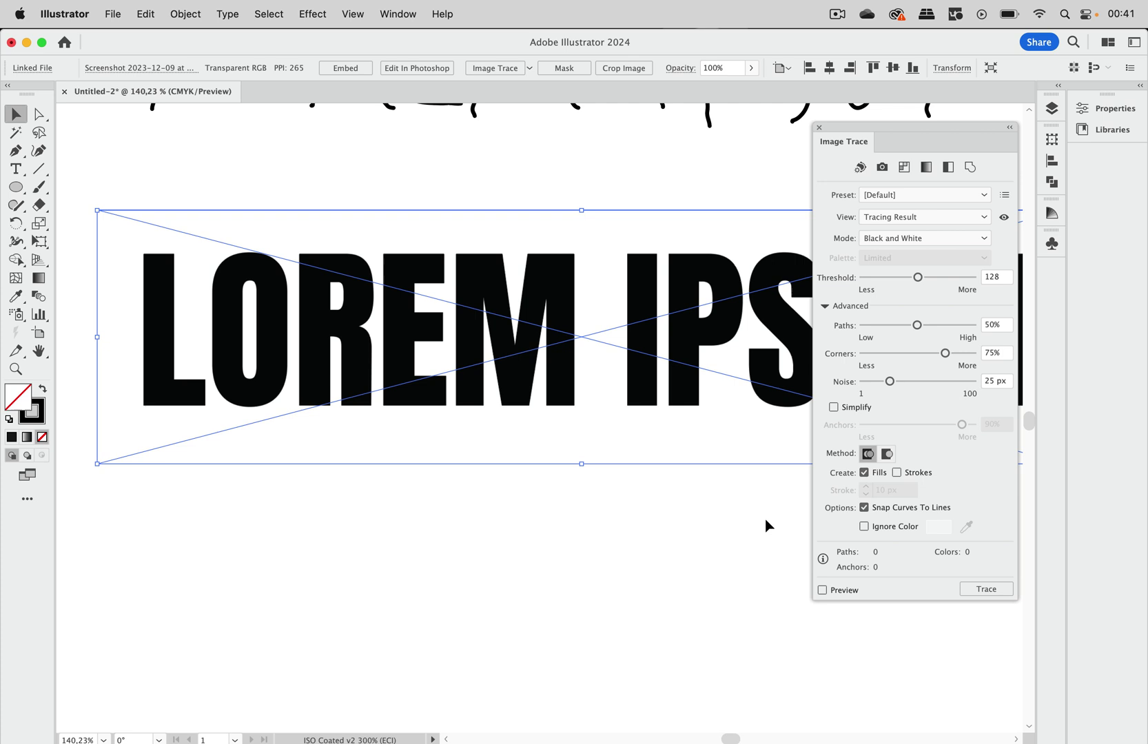
pyautogui.click(970, 168)
# - Set the bold image trace's stroke width to 100 px and zoom out
pyautogui.click(905, 490)
pyautogui.moveTo(906, 490); pyautogui.dragTo(839, 493)
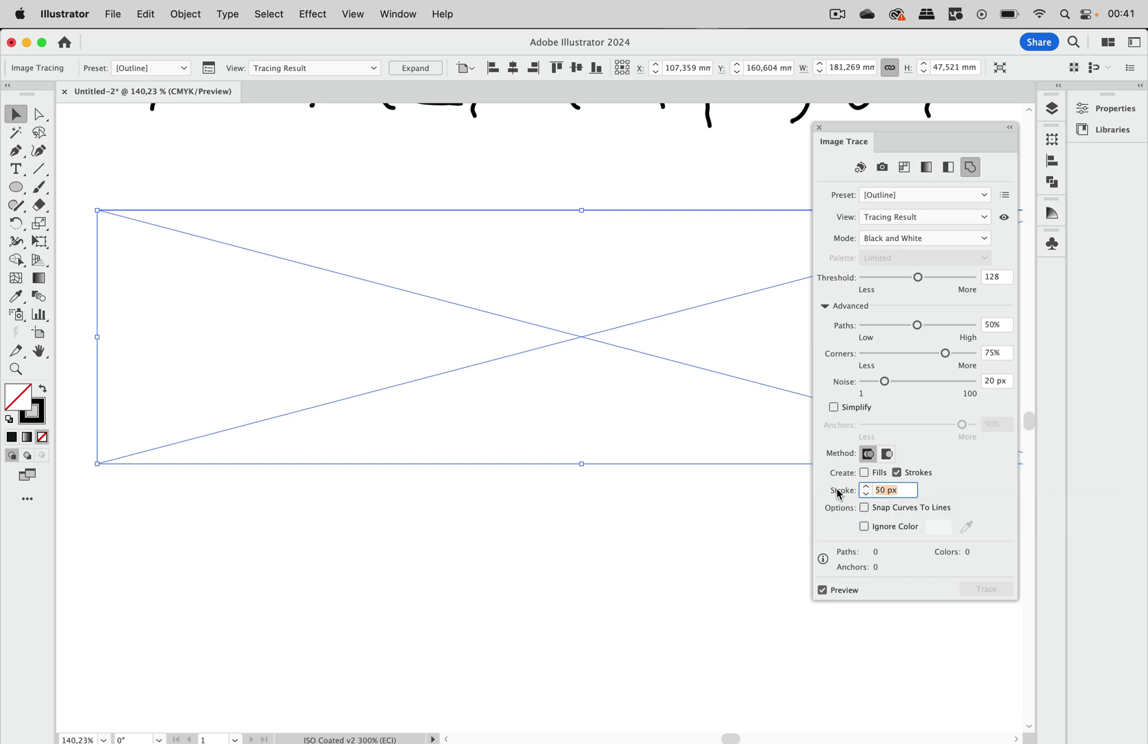
pyautogui.write('100')
pyautogui.press('Return')
pyautogui.keyDown('alt'); pyautogui.scroll(-5, 712, 469); pyautogui.keyUp('alt')
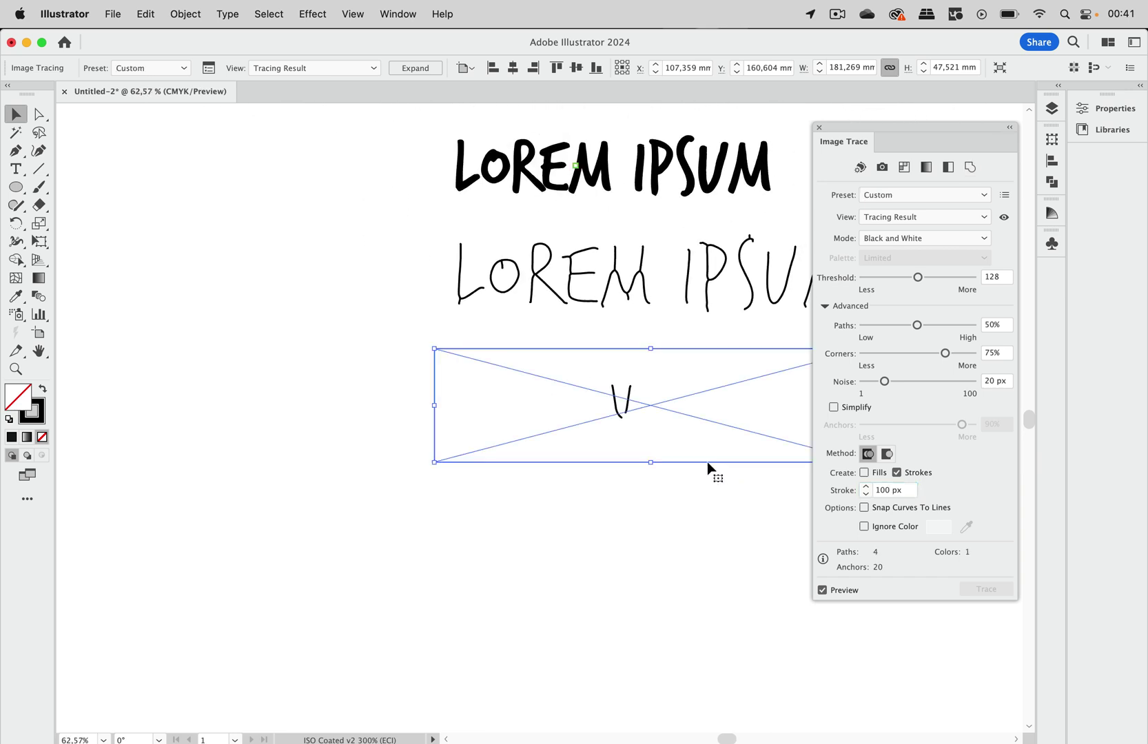
pyautogui.keyDown('alt'); pyautogui.scroll(-3, 712, 469); pyautogui.keyUp('alt')
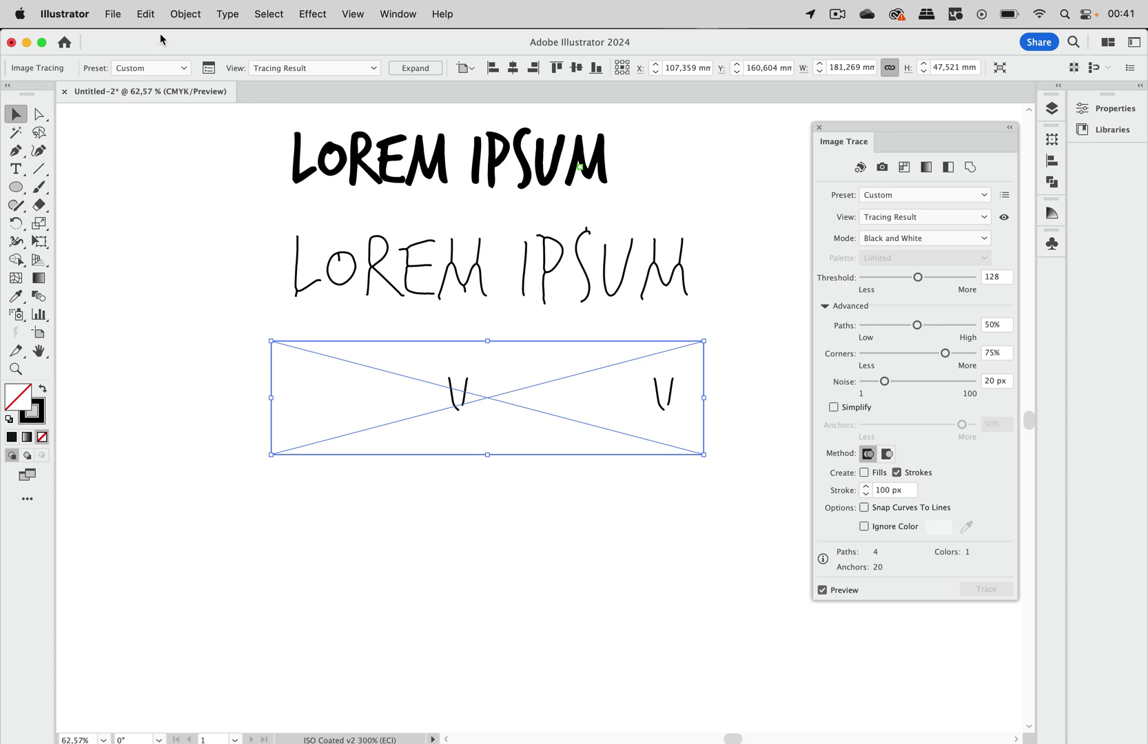
# - Release the trace back to the bold image and scale it down proportionally
pyautogui.click(183, 14)
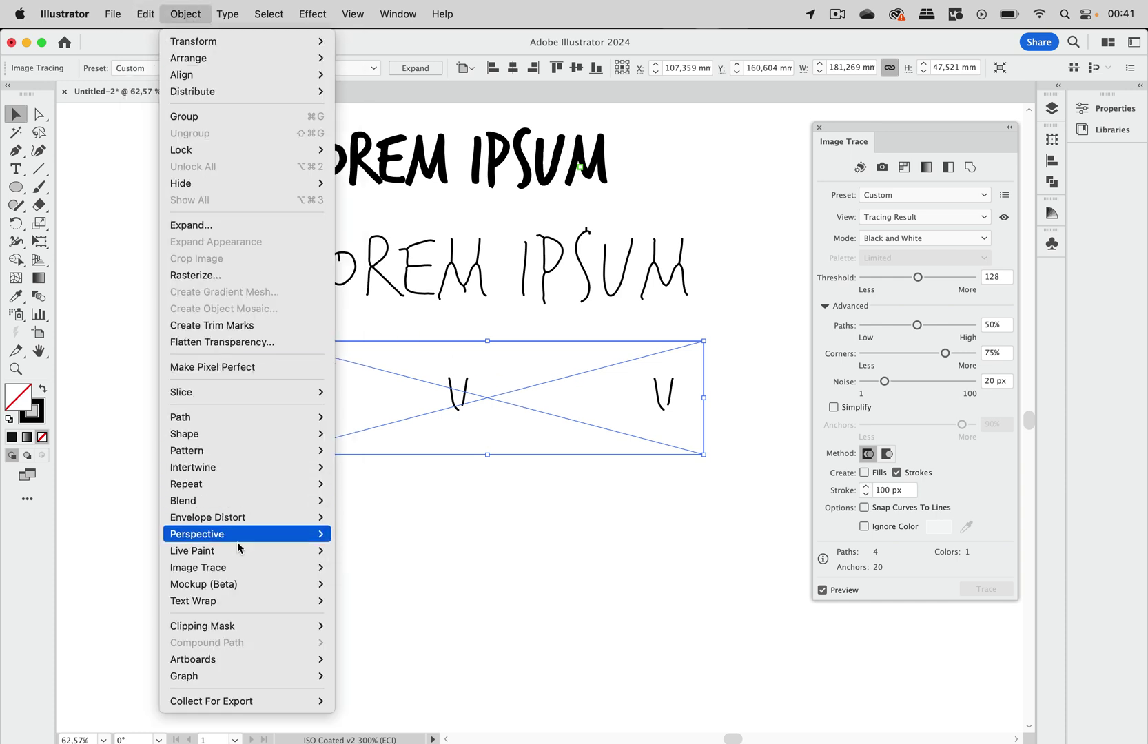
pyautogui.moveTo(199, 567)
pyautogui.click(398, 601)
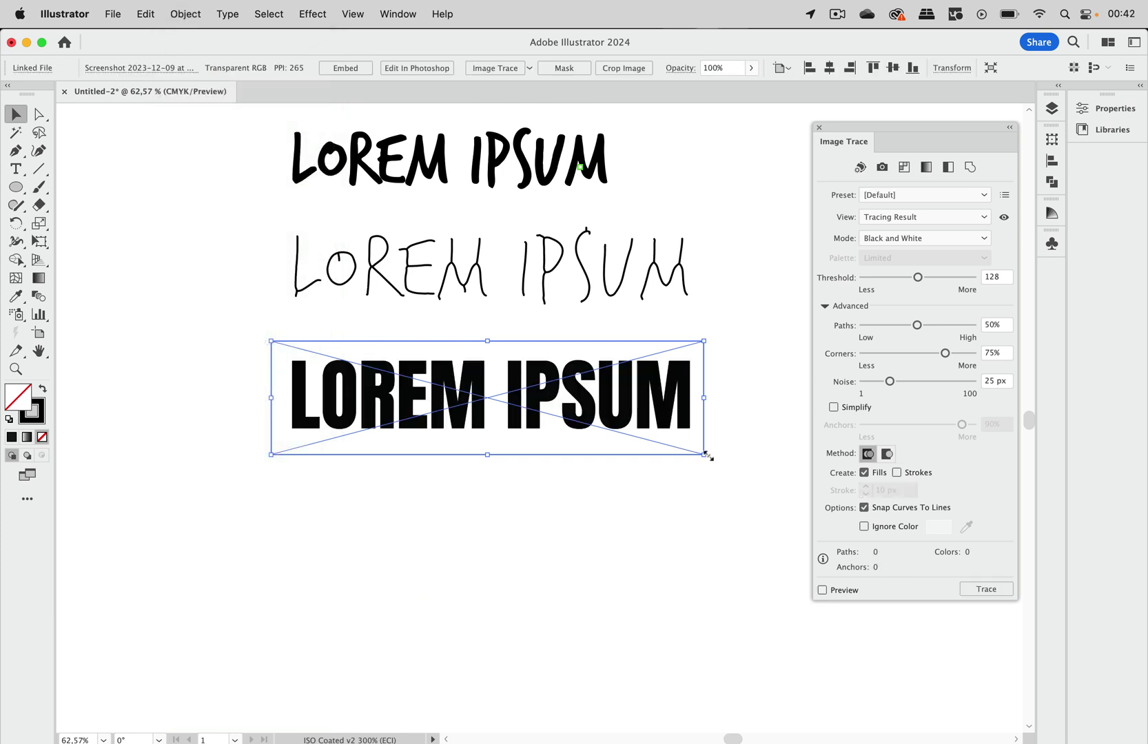
pyautogui.moveTo(704, 454); pyautogui.dragTo(561, 407)
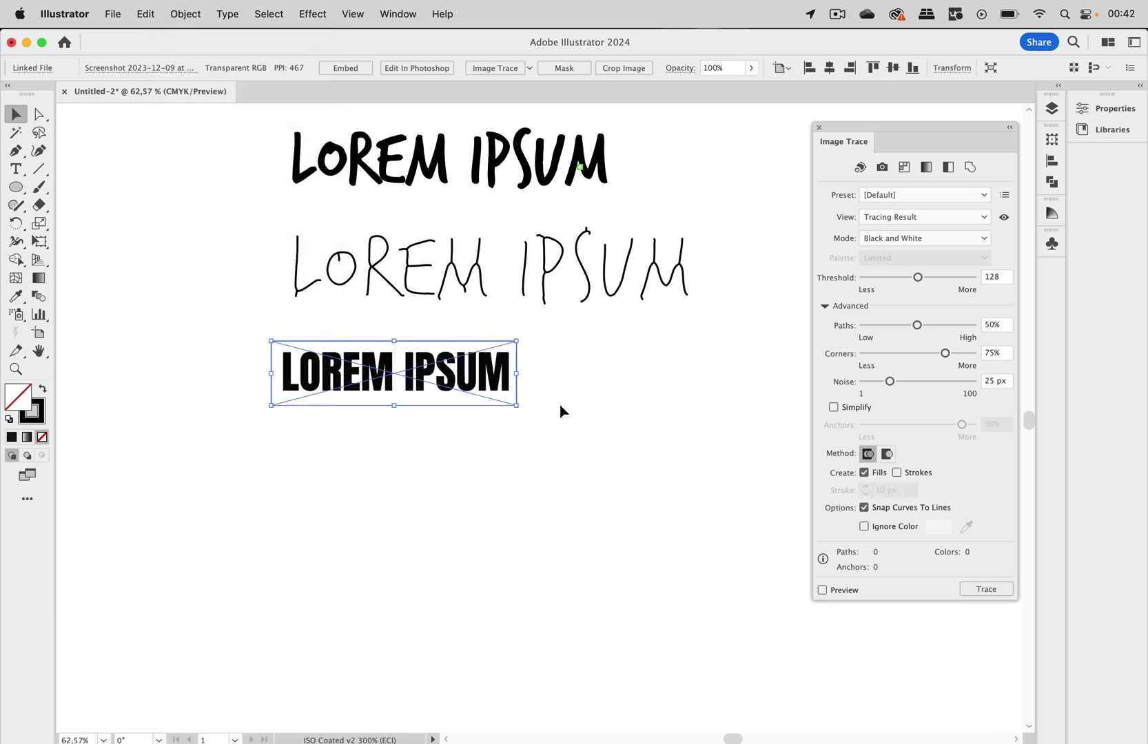
# - Rasterize the bold image at screen resolution (72 ppi)
pyautogui.click(193, 15)
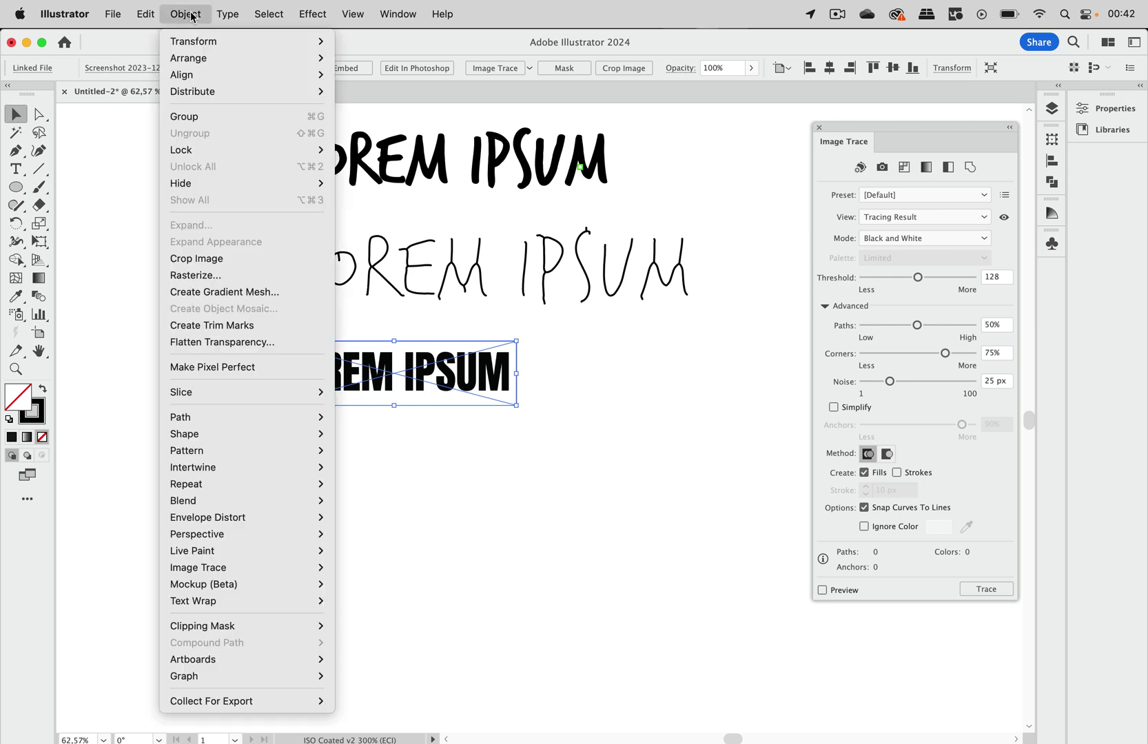
pyautogui.click(234, 284)
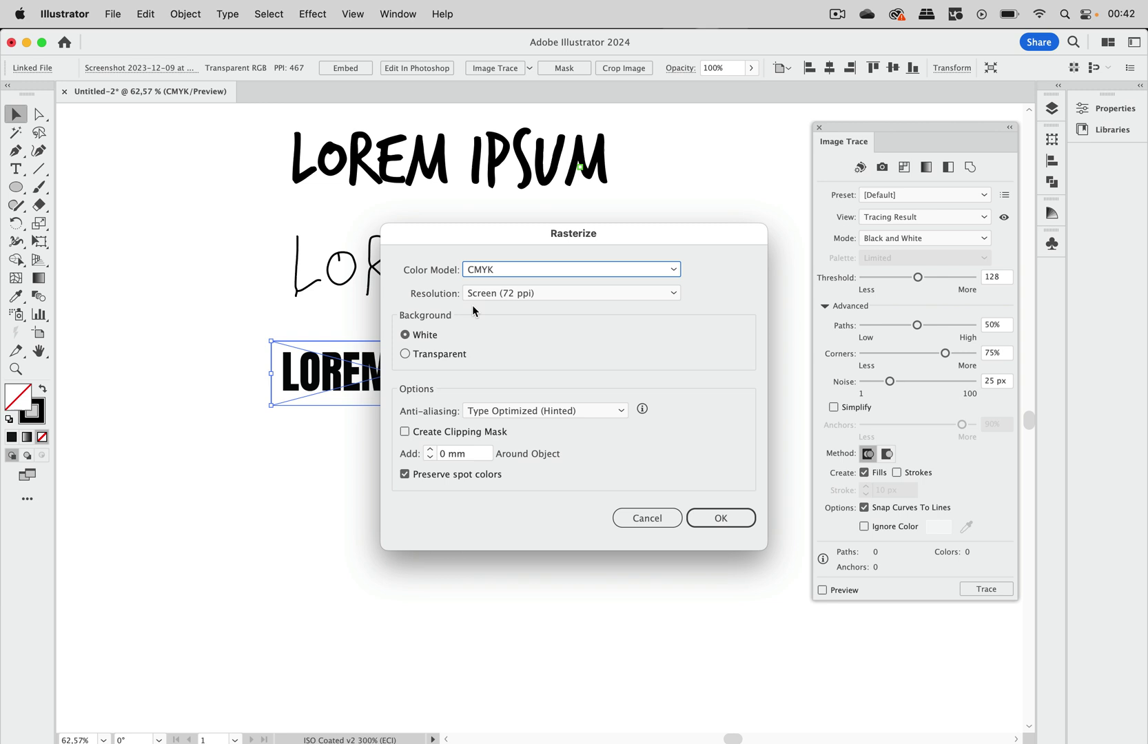
pyautogui.click(708, 512)
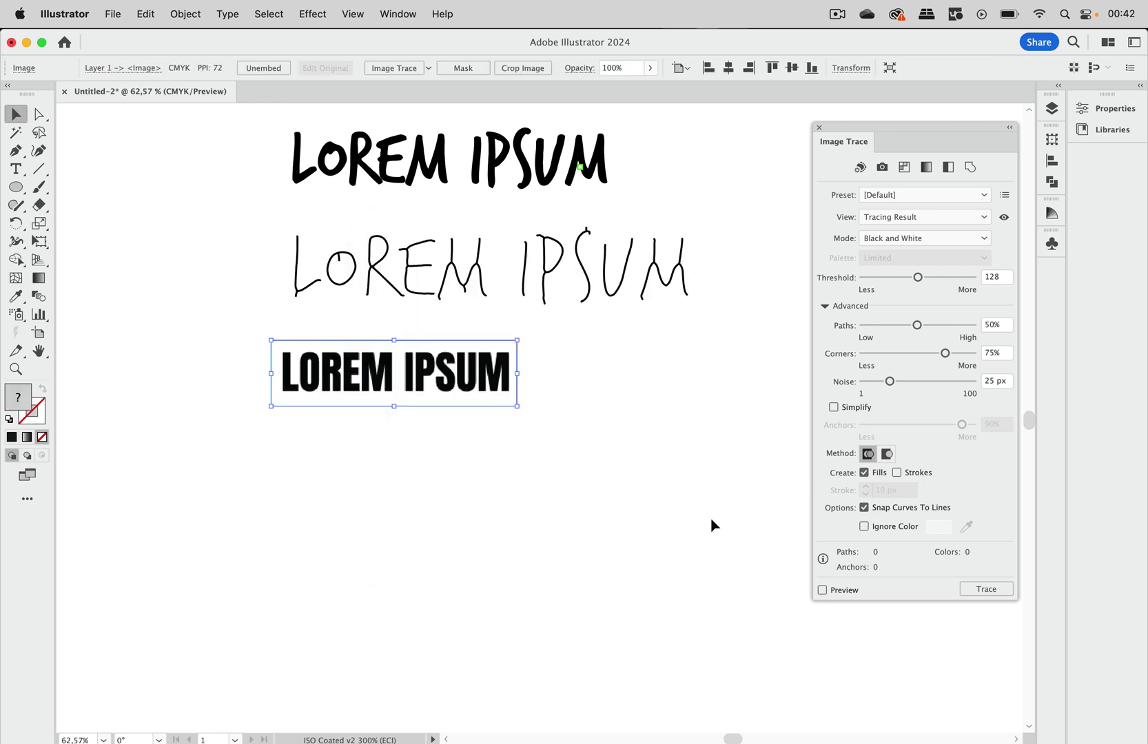
# - Trace the rasterized bold lettering with the Outline preset and zoom in to inspect it
pyautogui.scroll(3, 468, 393)
pyautogui.scroll(3, 463, 384)
pyautogui.hscroll(-2, 463, 384)
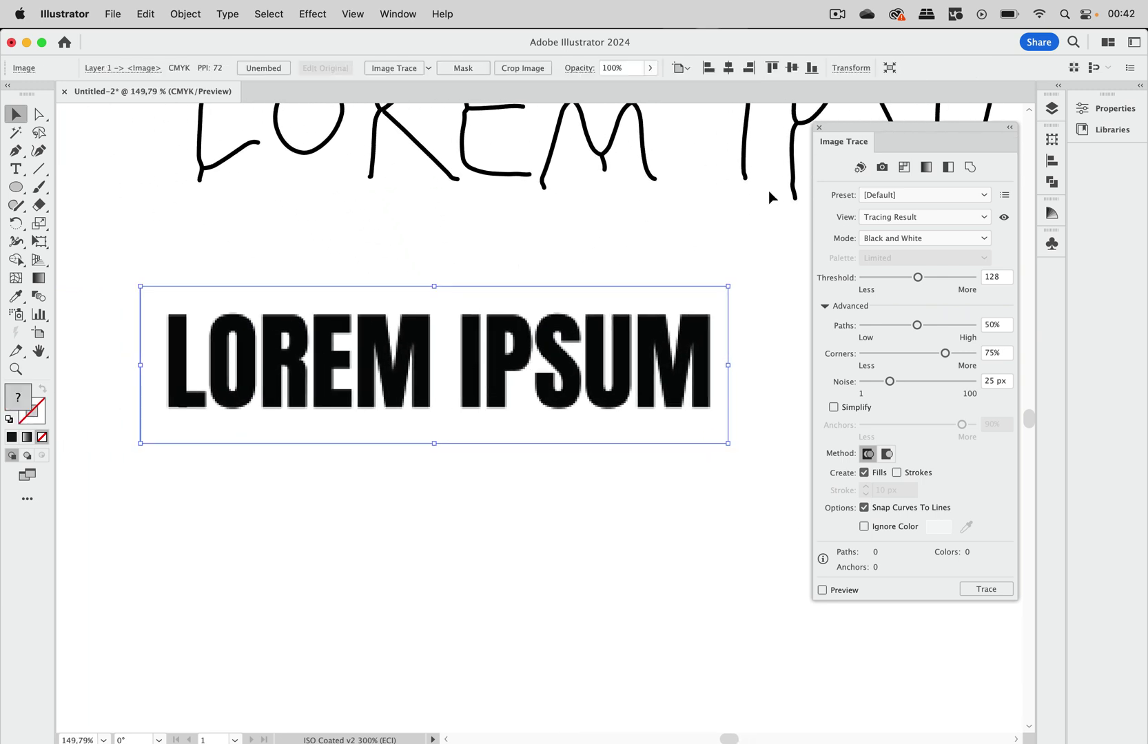
pyautogui.click(970, 168)
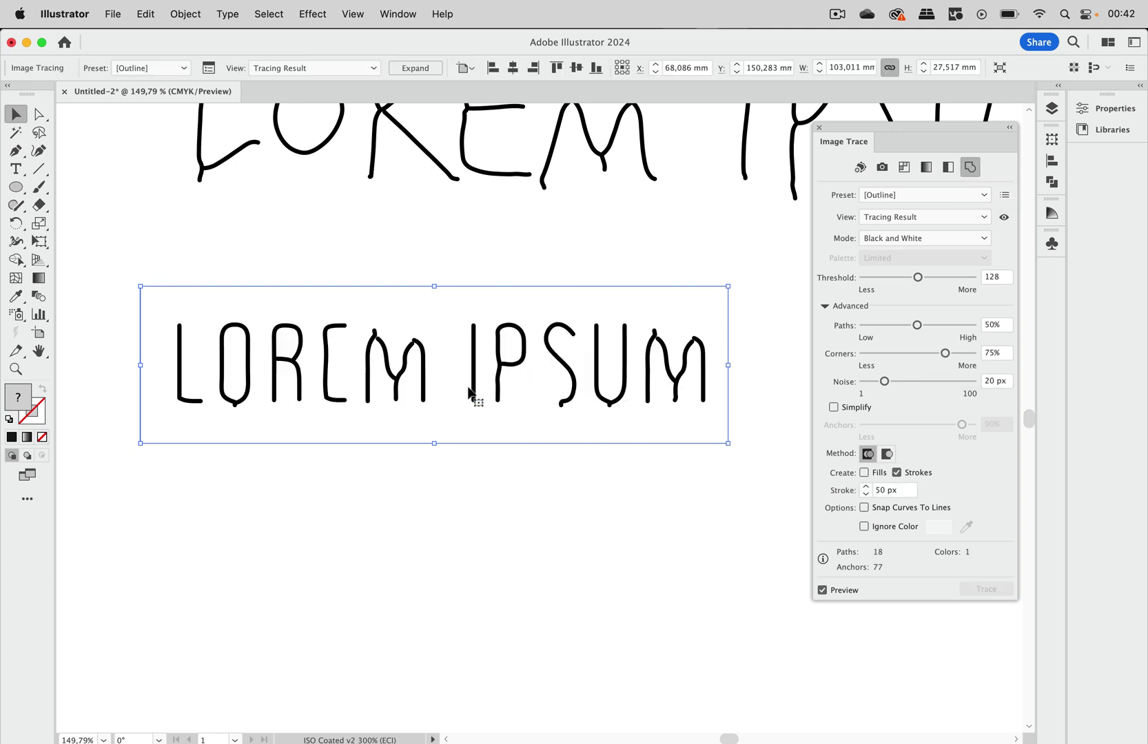
pyautogui.hscroll(-3, 462, 384)
pyautogui.hscroll(-2, 461, 382)
pyautogui.scroll(3, 463, 384)
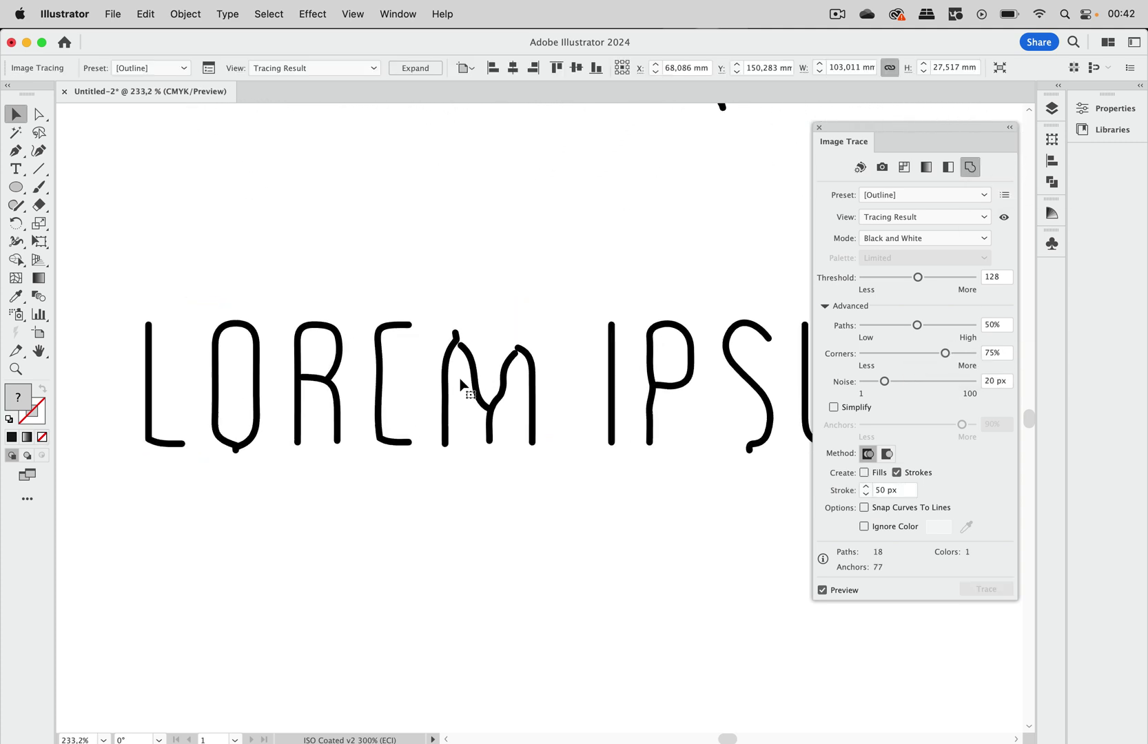
pyautogui.scroll(2, 472, 385)
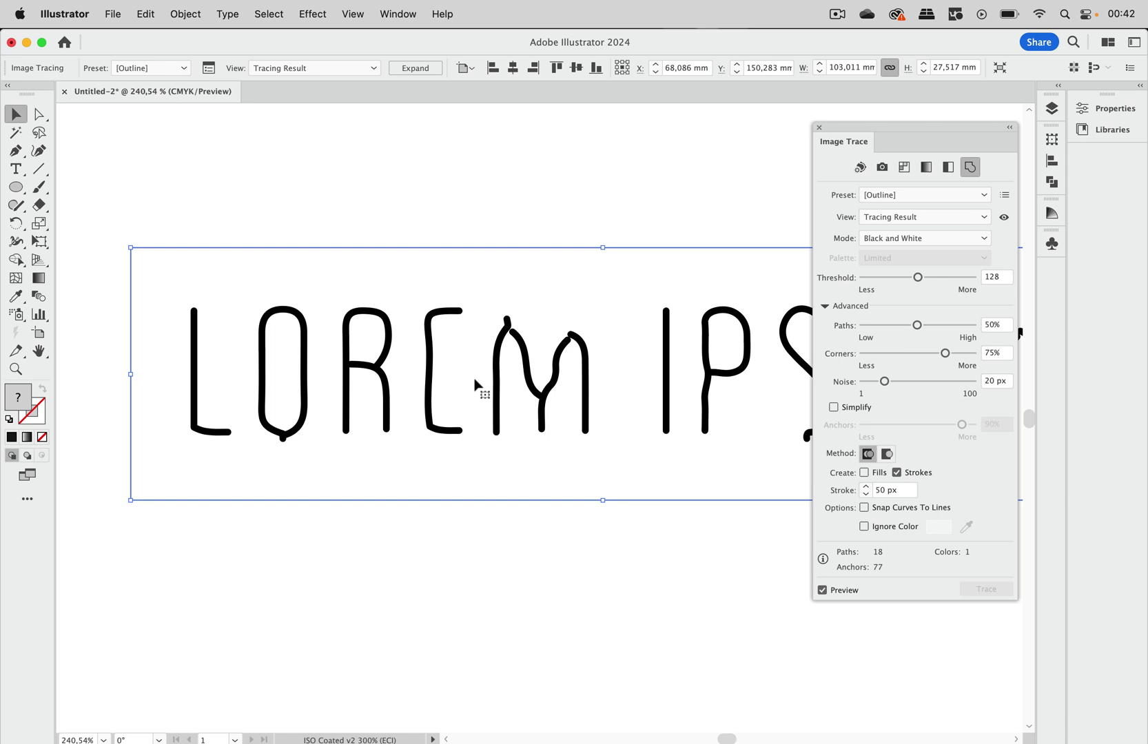
pyautogui.hscroll(5, 467, 375)
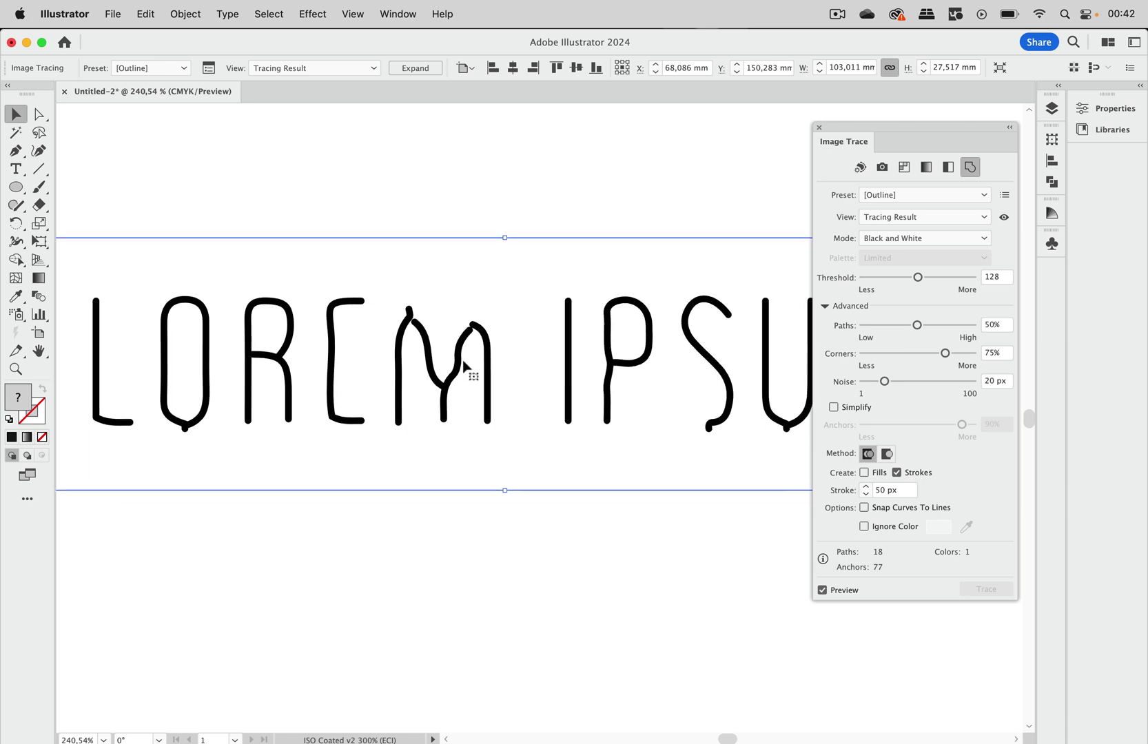
pyautogui.hscroll(1, 469, 372)
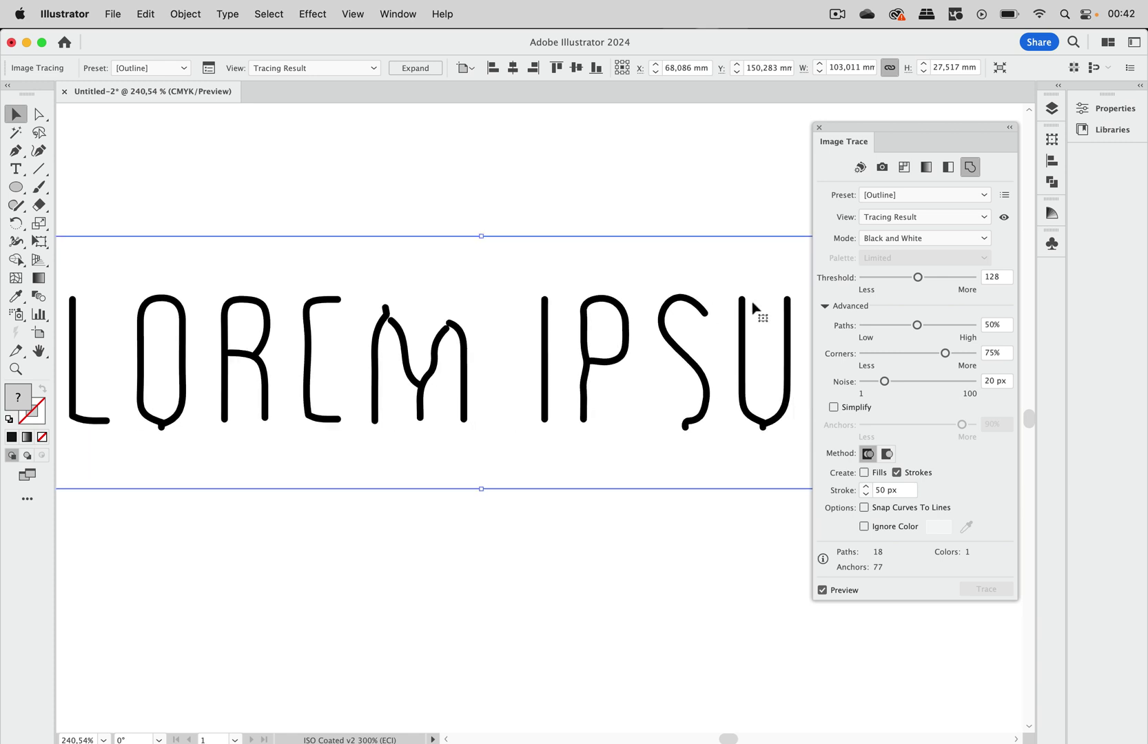
# - Set the bold-lettering trace's maximum stroke width to 100 px
pyautogui.click(901, 489)
pyautogui.write('1')
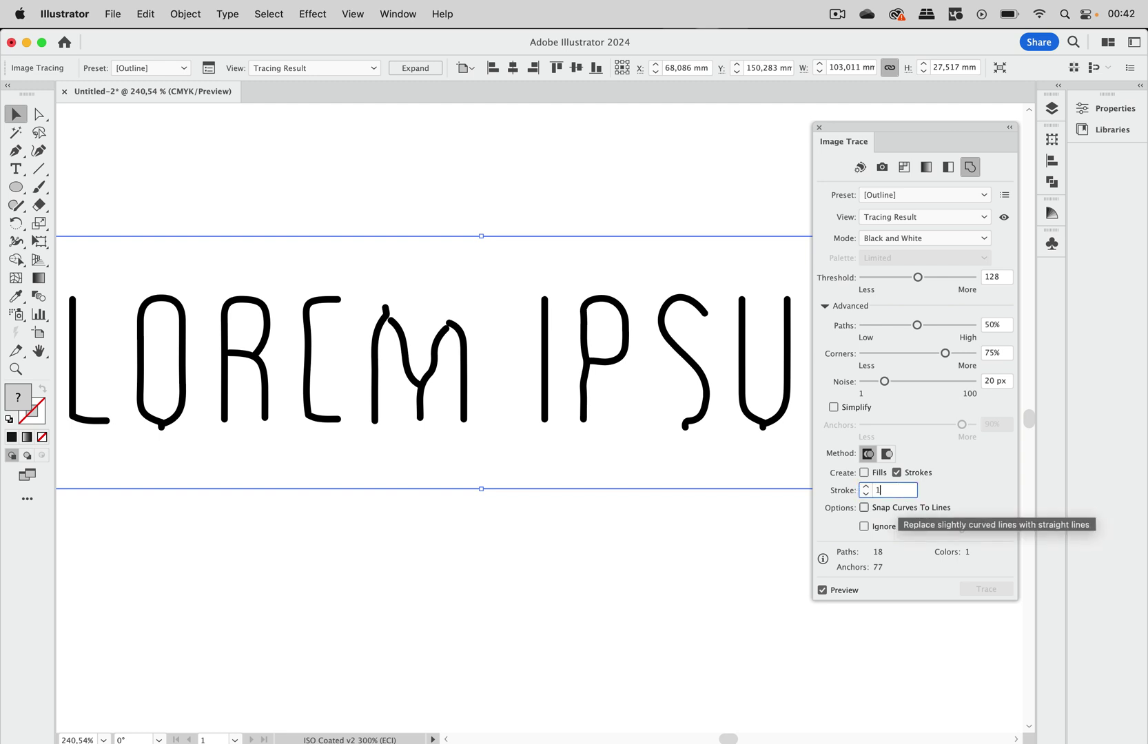
pyautogui.write('00')
pyautogui.press('Return')
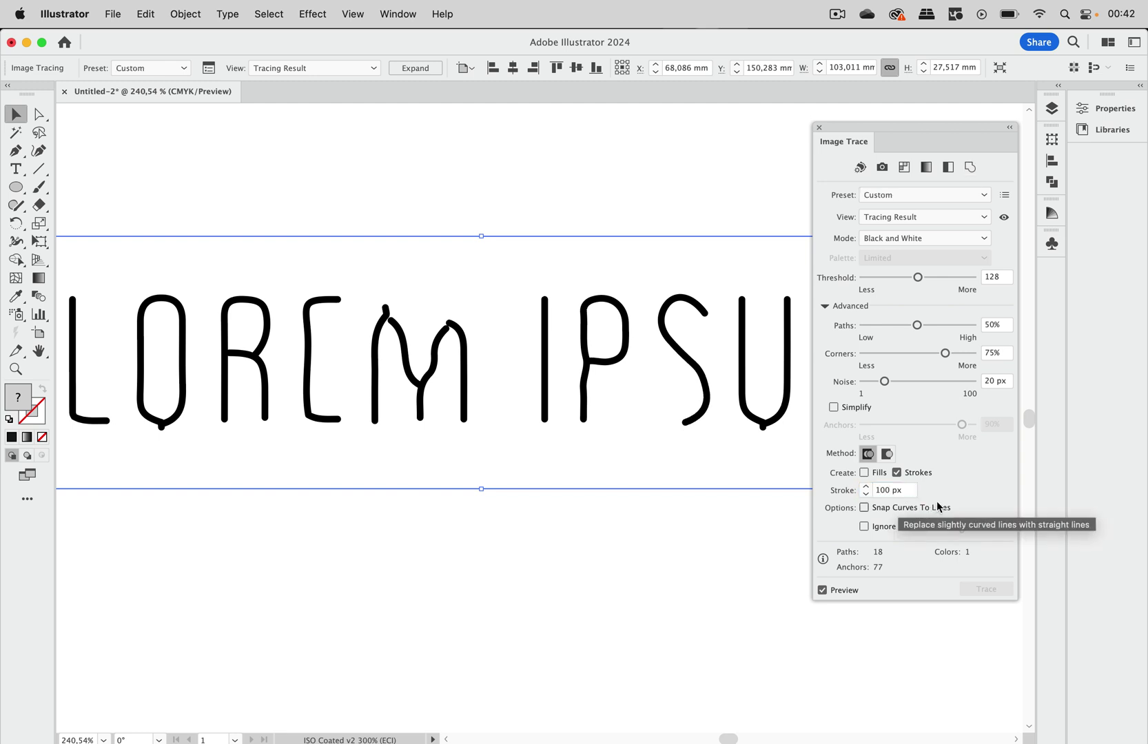
pyautogui.hscroll(-2, 575, 315)
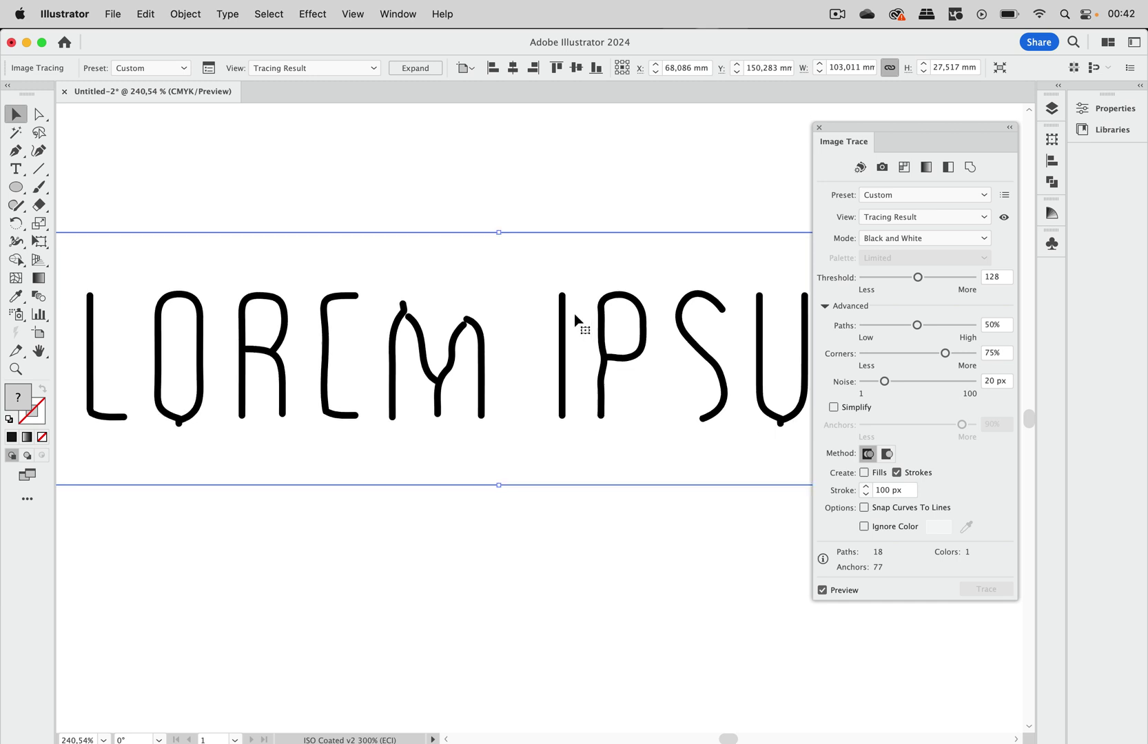
pyautogui.hscroll(-3, 575, 316)
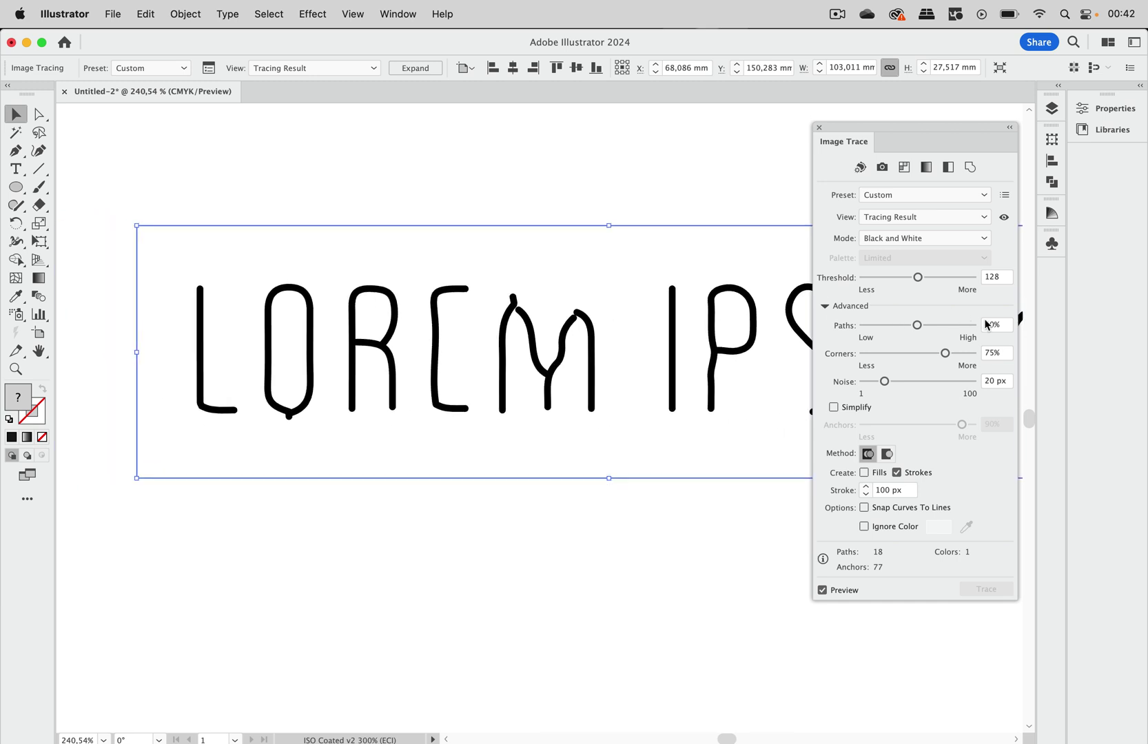
# - Set paths to 76%, lower noise to 6 px and threshold to 17, comparing with the source
pyautogui.moveTo(917, 324); pyautogui.dragTo(946, 326)
pyautogui.moveTo(885, 381); pyautogui.dragTo(870, 384)
pyautogui.moveTo(917, 278); pyautogui.dragTo(938, 278)
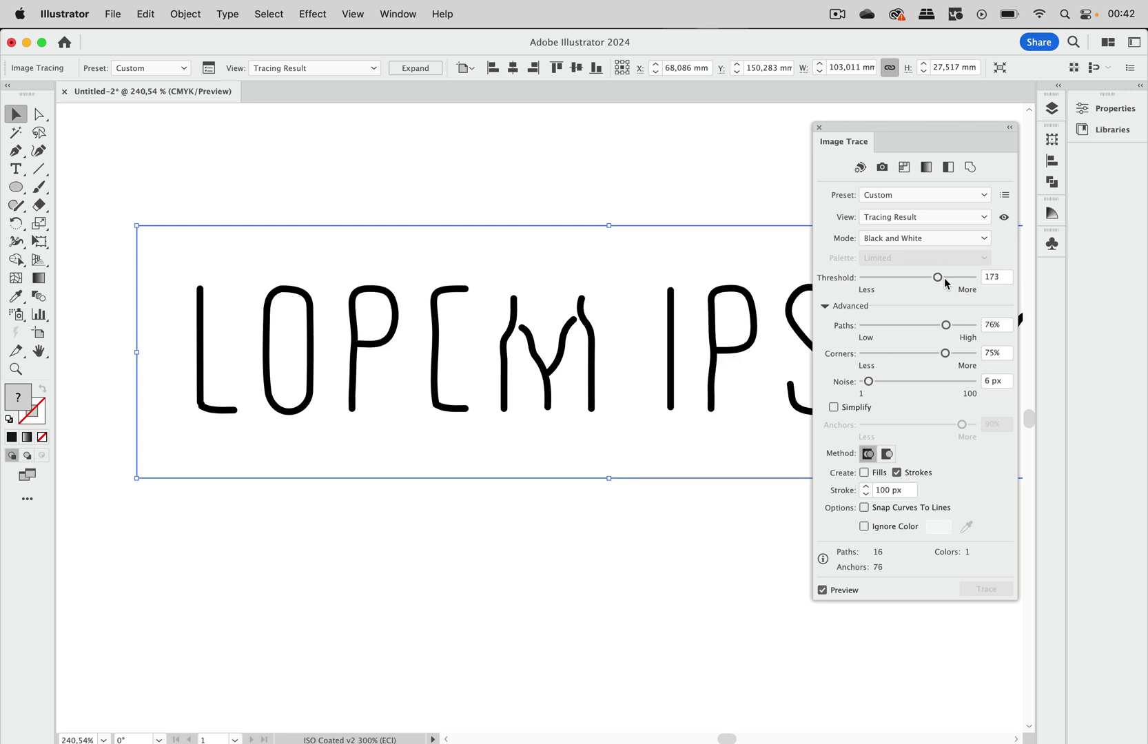
pyautogui.click(1006, 219)
pyautogui.click(1004, 219)
pyautogui.moveTo(950, 278)
pyautogui.mouseDown()
pyautogui.moveTo(965, 280)
pyautogui.moveTo(869, 280)
pyautogui.mouseUp()
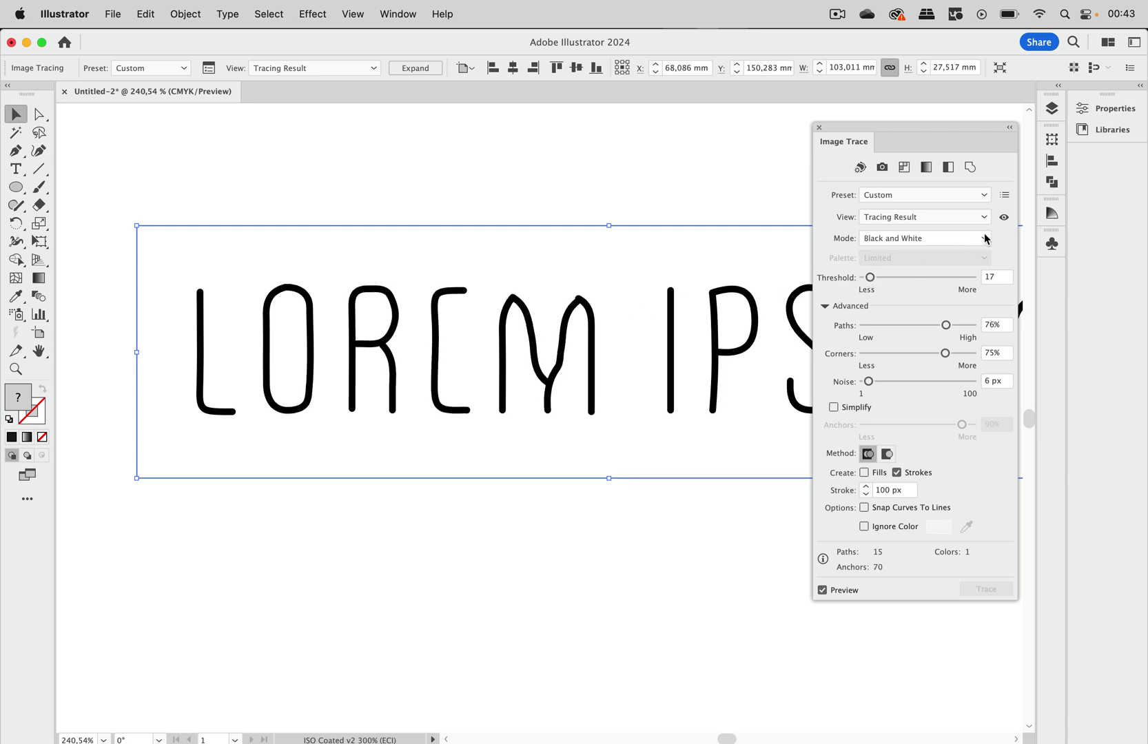
pyautogui.click(1004, 218)
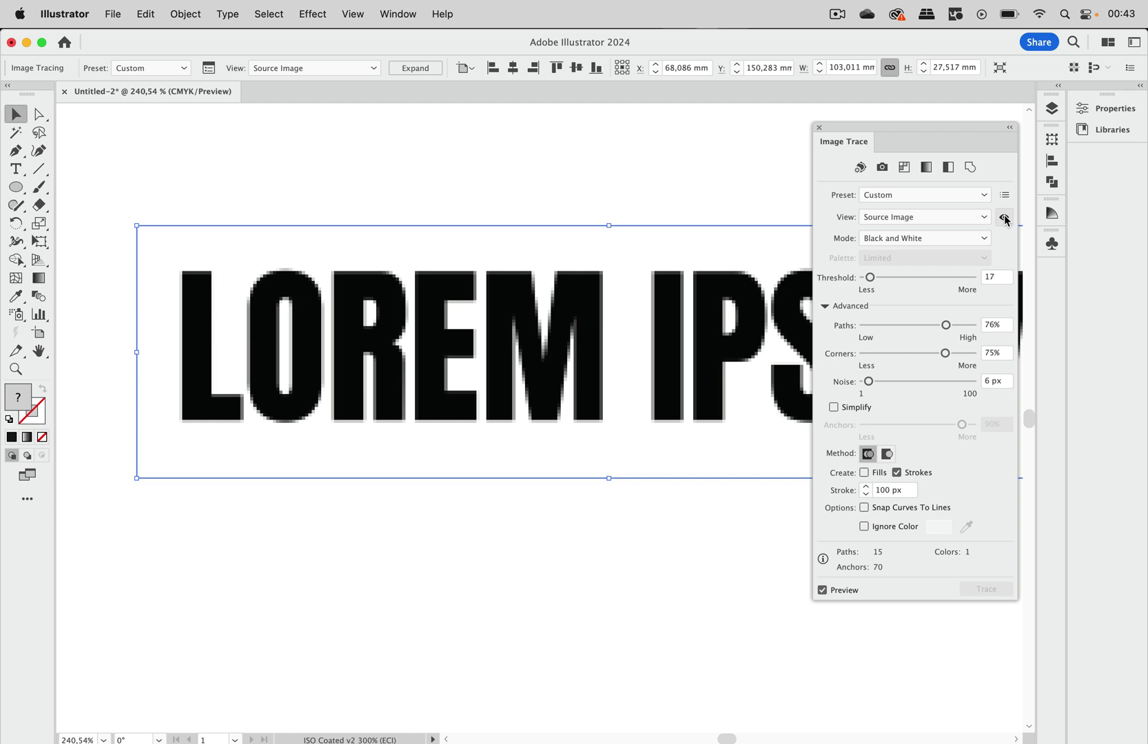
pyautogui.click(1005, 220)
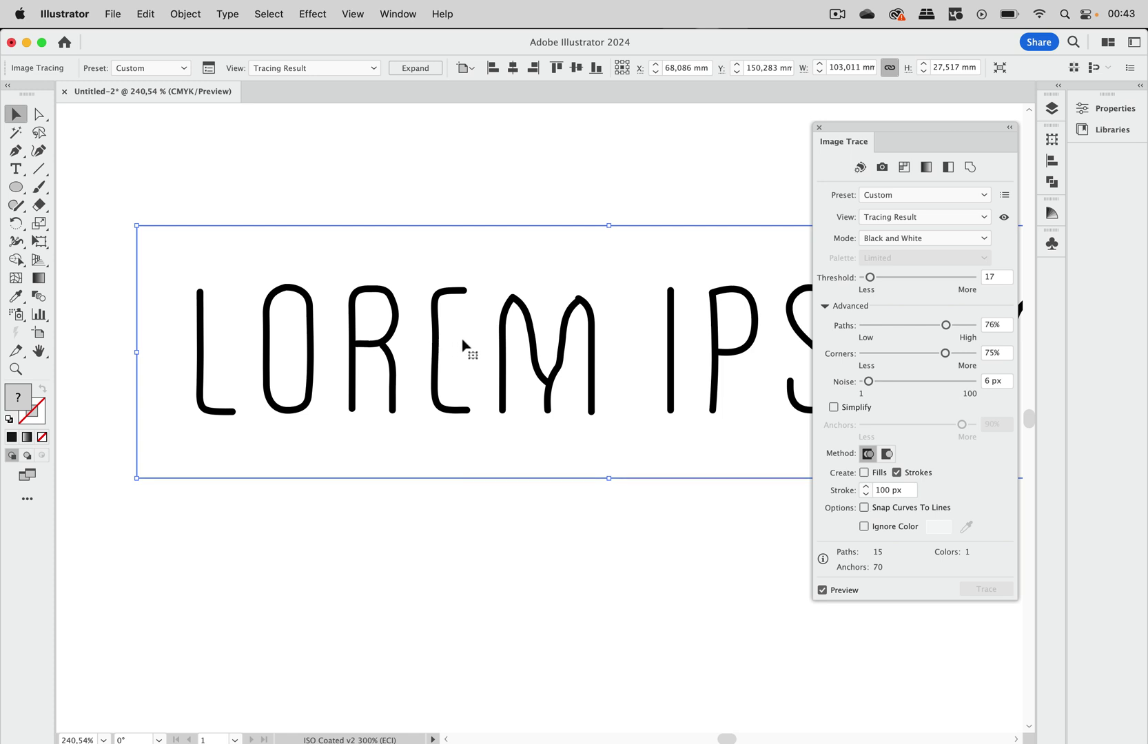
pyautogui.scroll(-1, 465, 341)
pyautogui.hscroll(2, 471, 348)
pyautogui.scroll(-1, 472, 348)
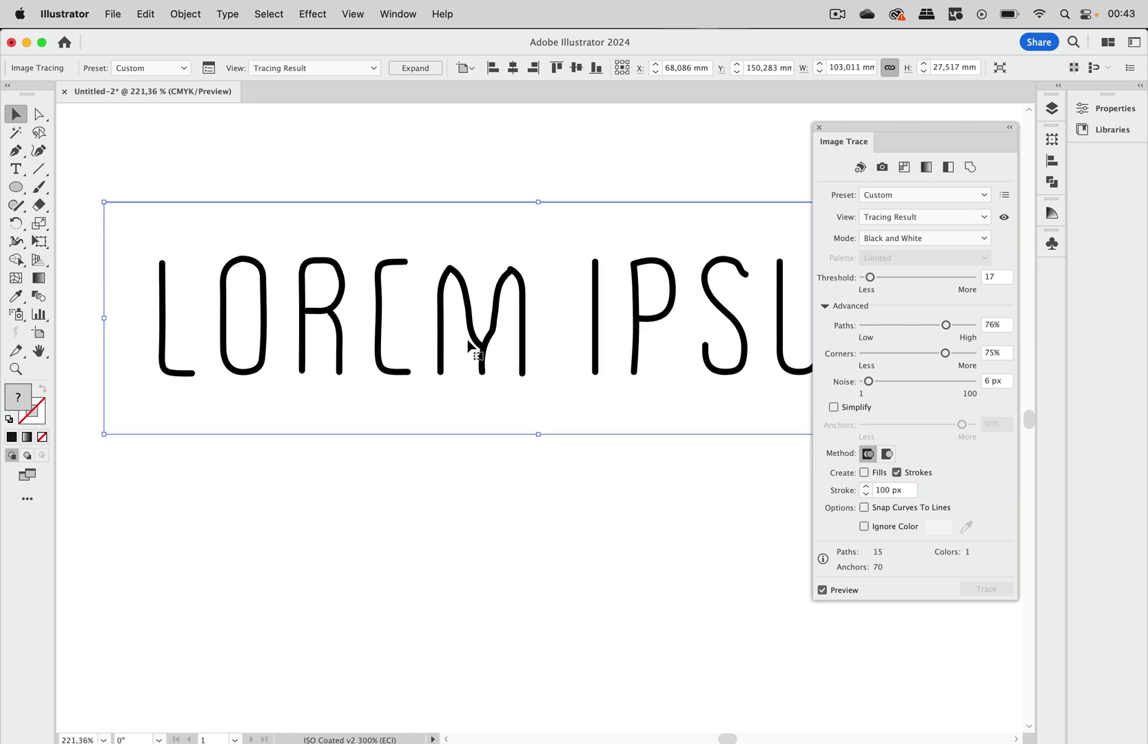
pyautogui.click(910, 490)
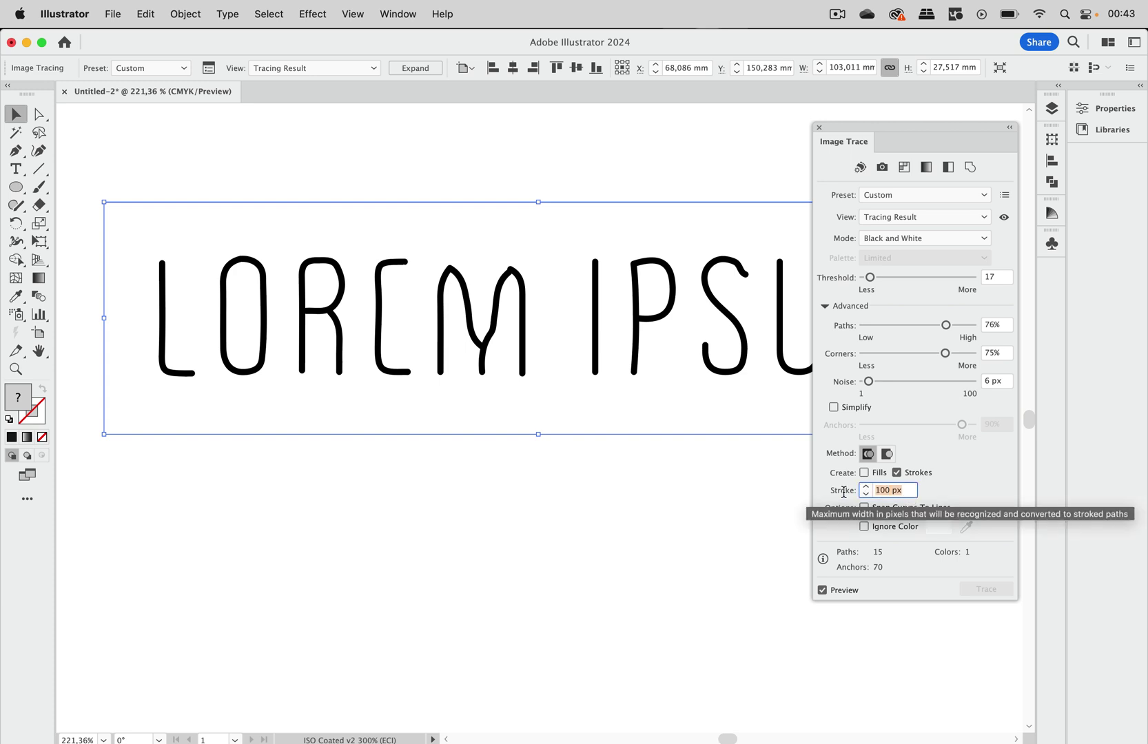
pyautogui.scroll(-2, 624, 441)
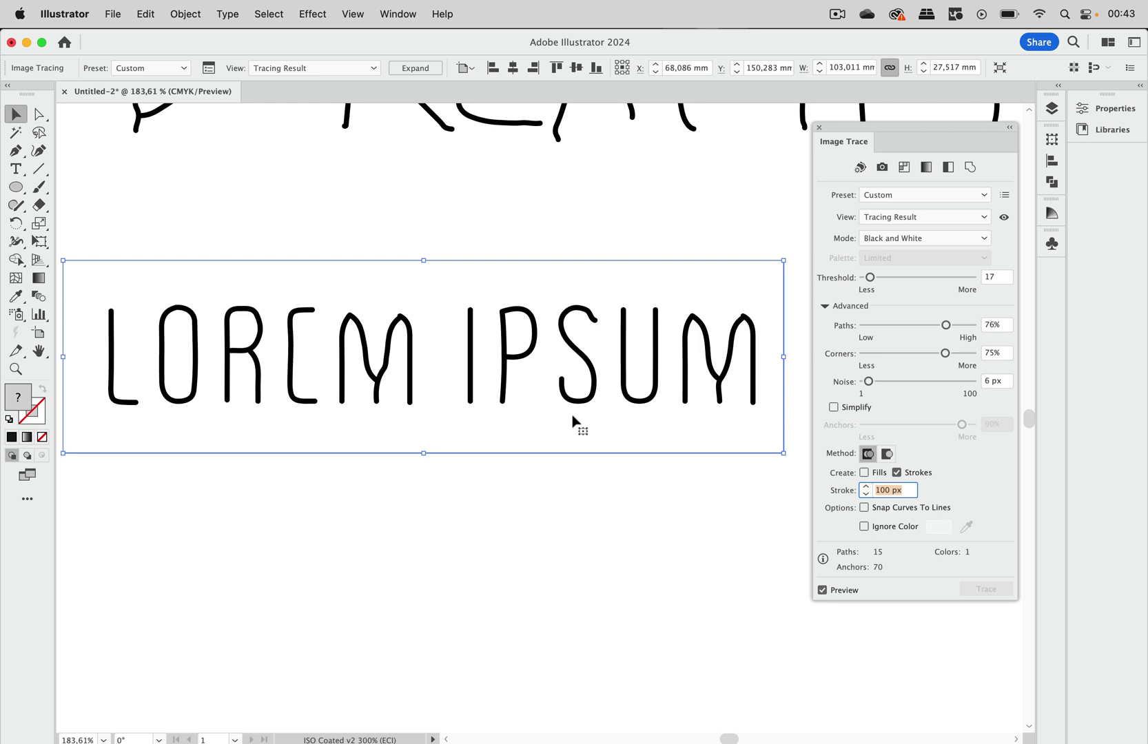
pyautogui.hscroll(-3, 571, 423)
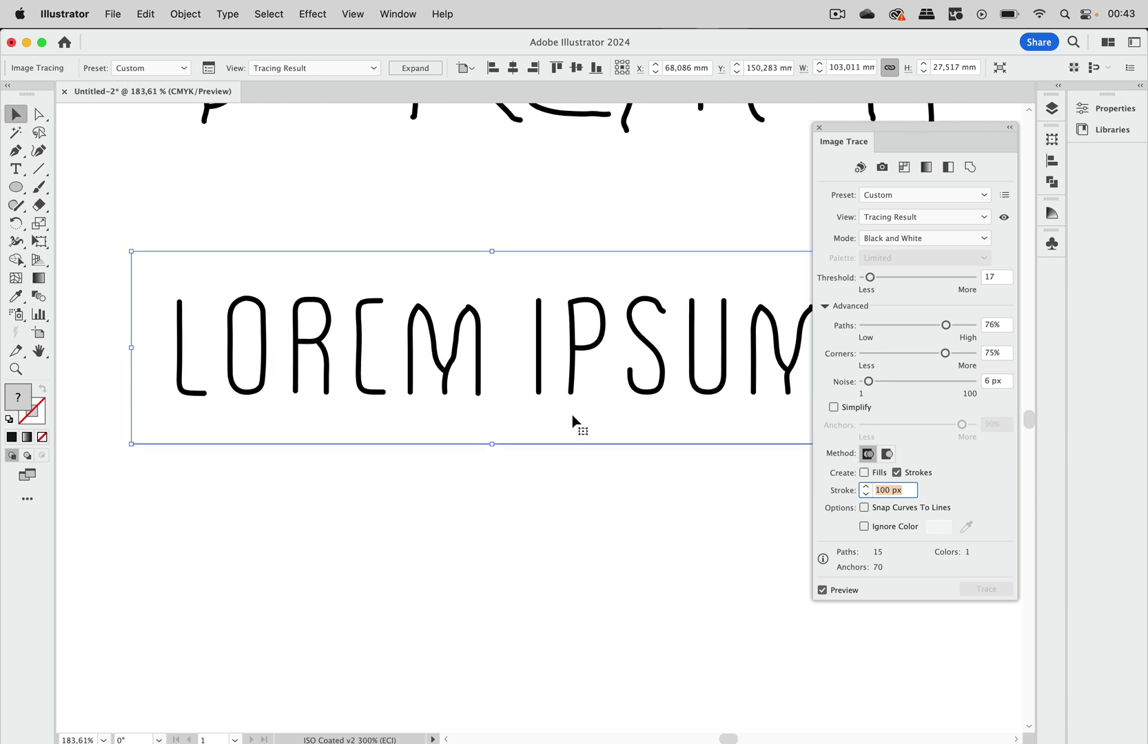